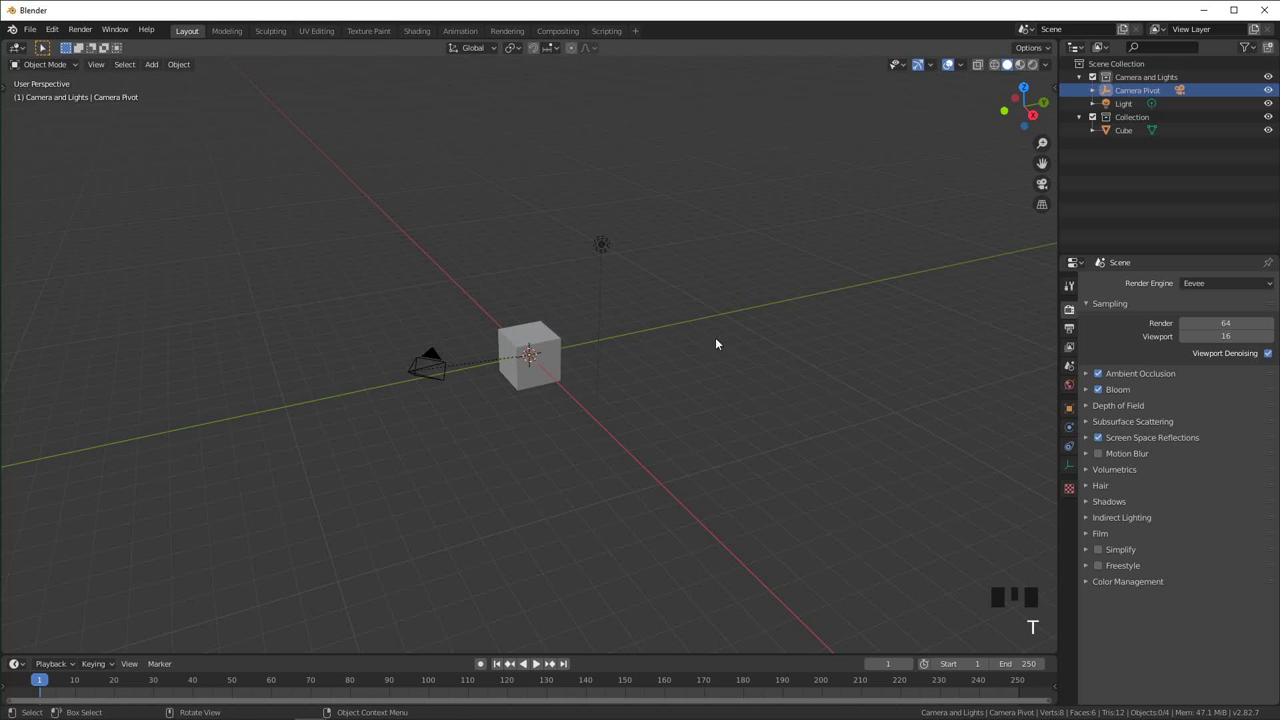
# Replace the default cube with a mesh plane at the origin
pyautogui.scroll(6, 820, 352)
pyautogui.scroll(-2, 690, 374)
pyautogui.click(548, 311)
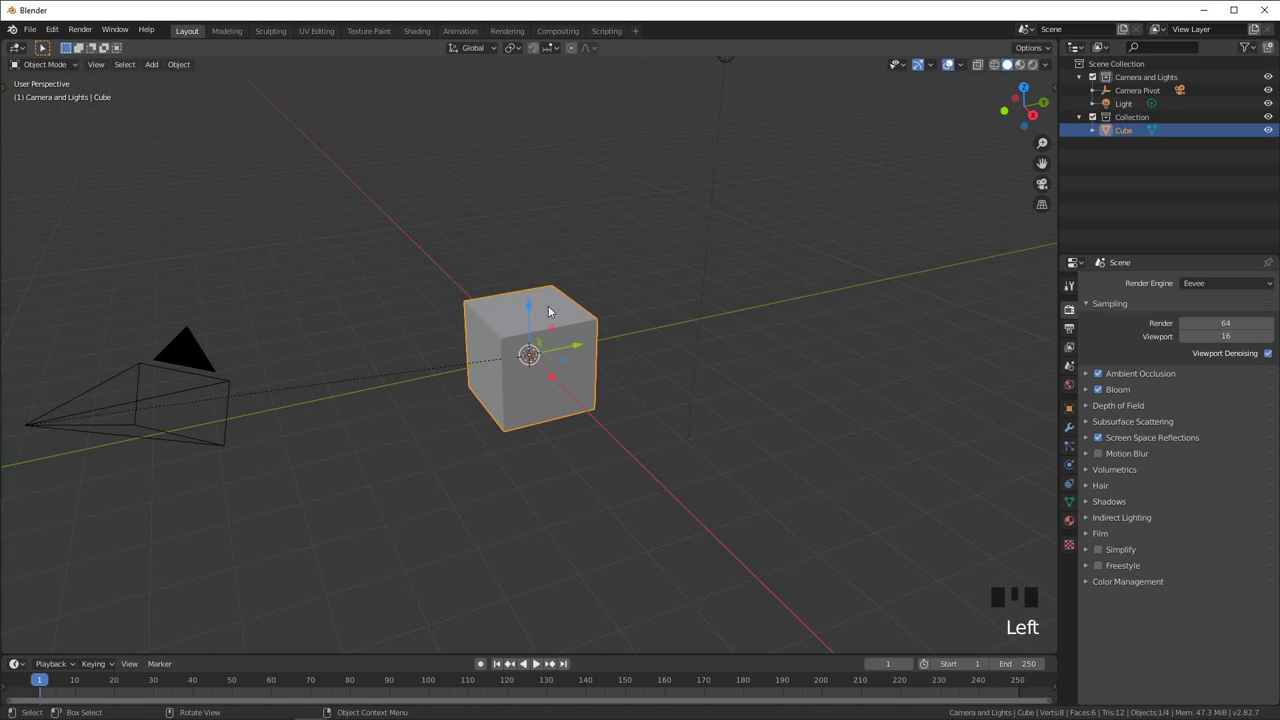
pyautogui.press('x')
pyautogui.click(548, 305)
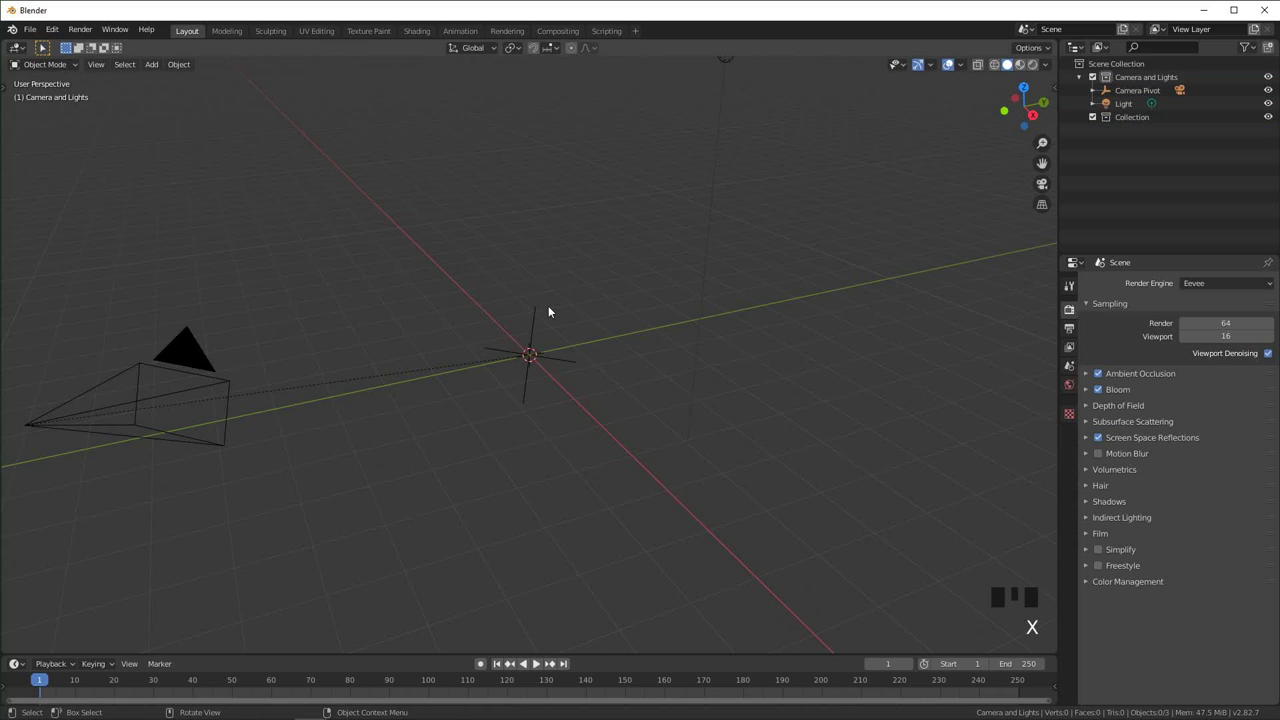
pyautogui.hotkey('shift', 'a')
pyautogui.moveTo(548, 305)
pyautogui.click(613, 309)
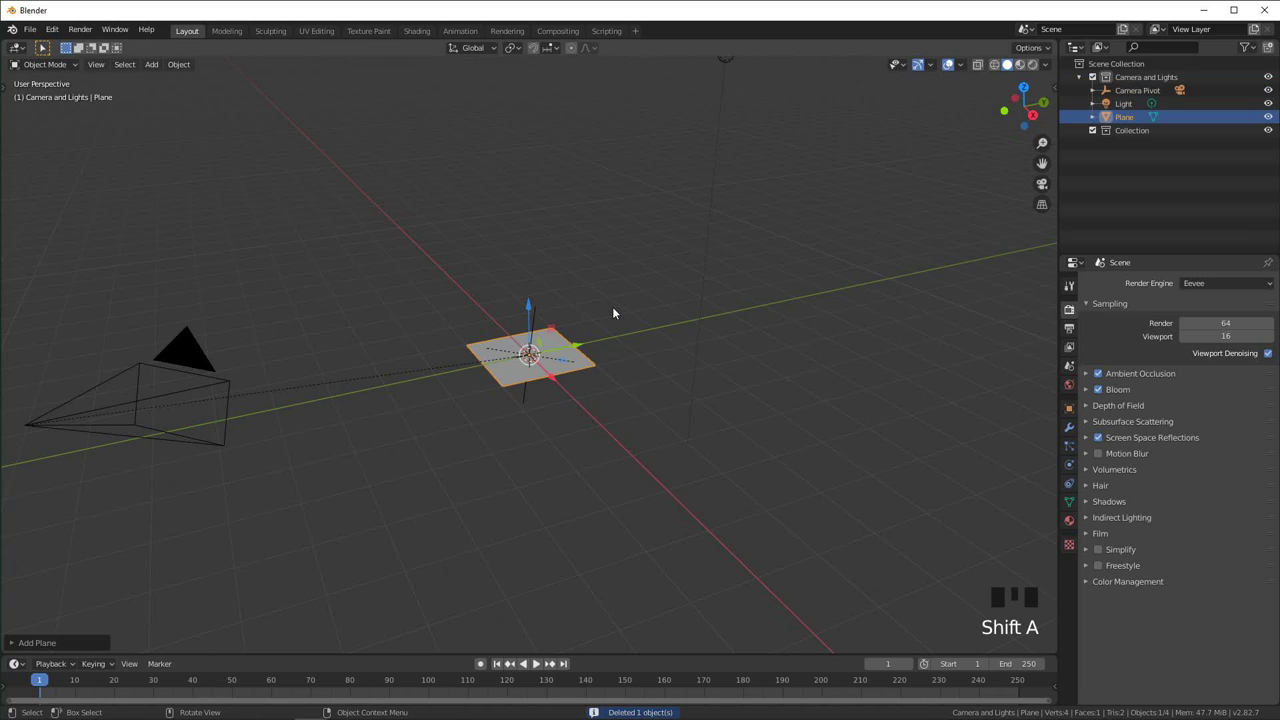
# Switch to the Shading workspace and frame the plane in the top orthographic view
pyautogui.click(417, 31)
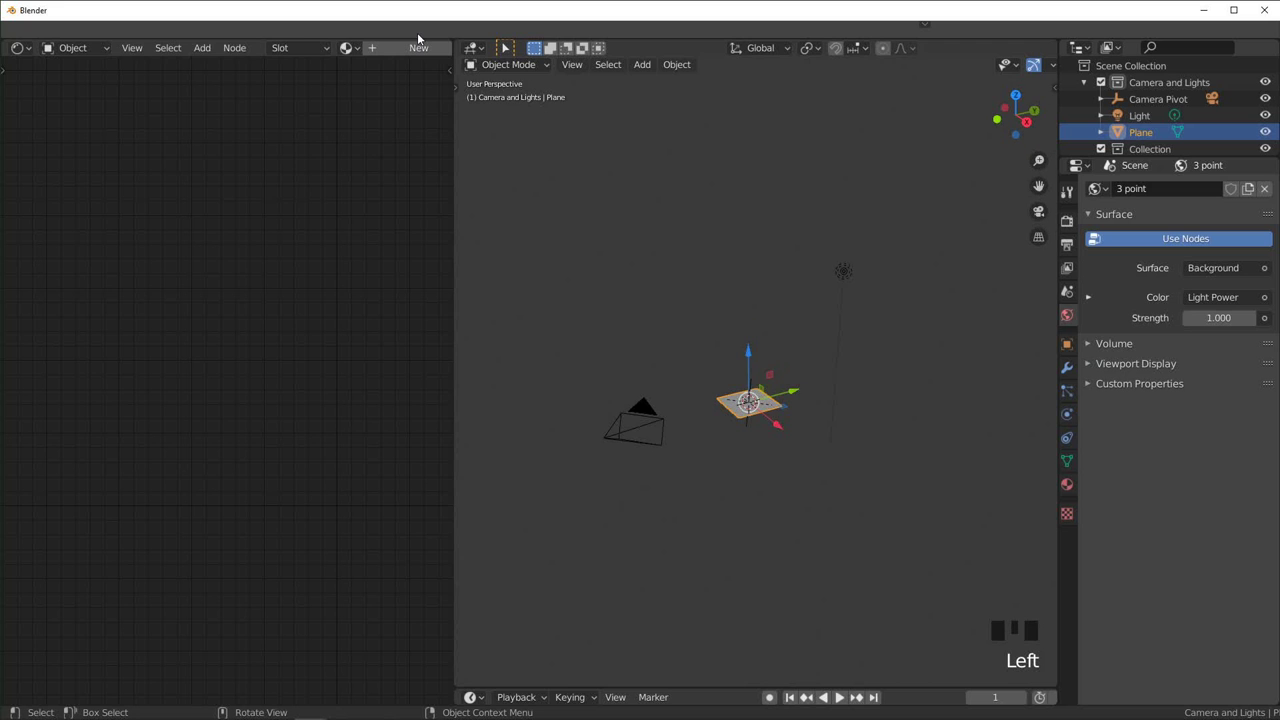
pyautogui.press('KP_7')
pyautogui.scroll(11, 828, 423)
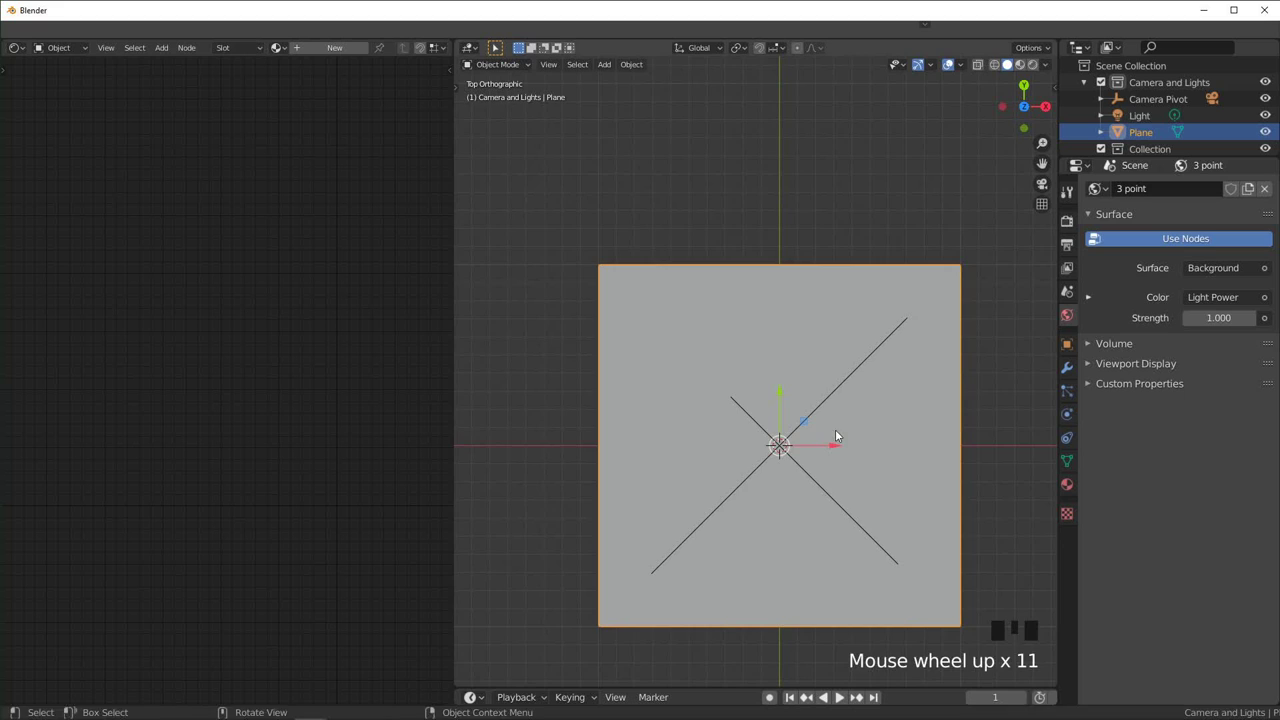
pyautogui.keyDown('shift'); pyautogui.moveTo(835, 429); pyautogui.dragTo(801, 382, button='middle'); pyautogui.keyUp('shift')
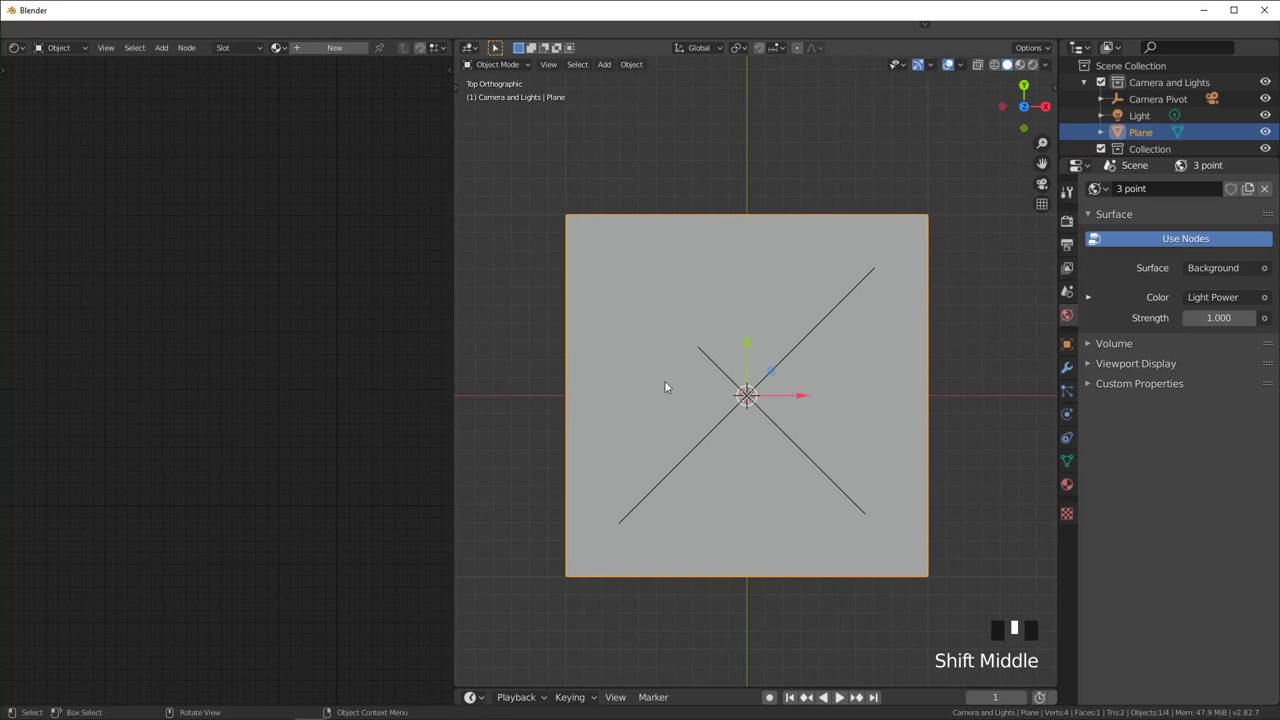
# Assign the existing material named Material to the plane and display the viewport in Material Preview mode
pyautogui.click(279, 48)
pyautogui.click(303, 68)
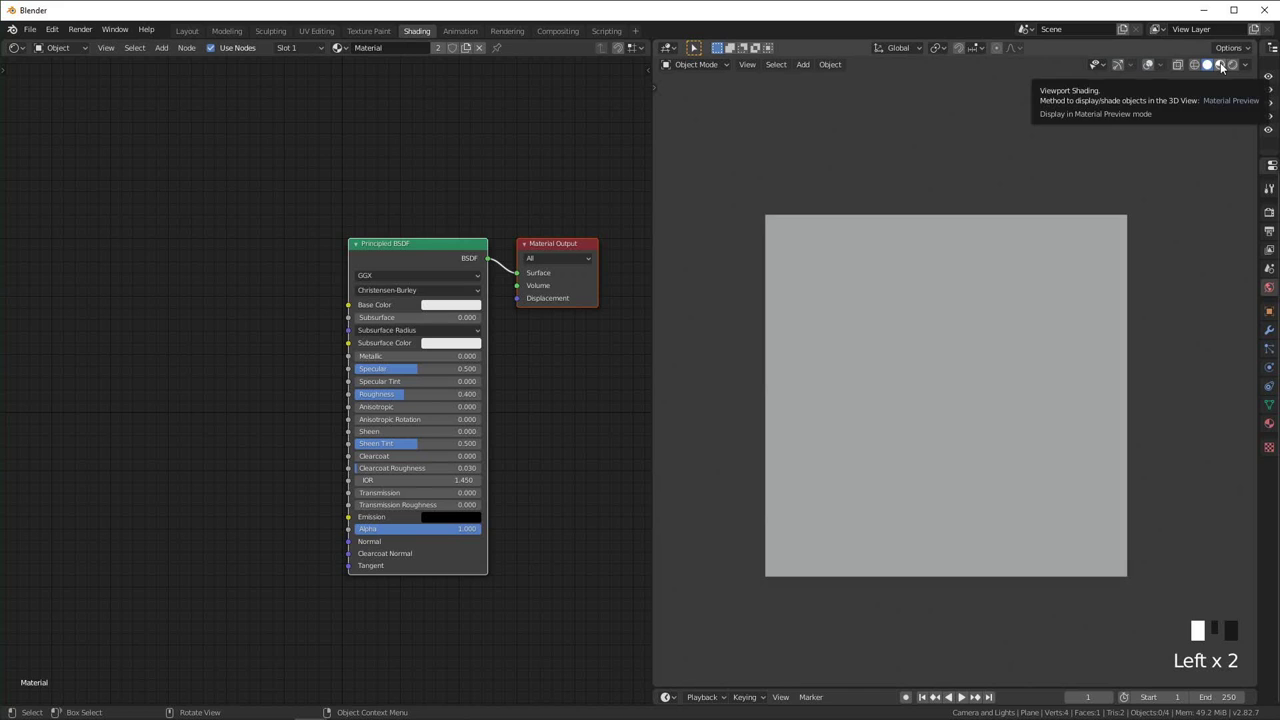
pyautogui.click(1221, 67)
pyautogui.scroll(2, 366, 303)
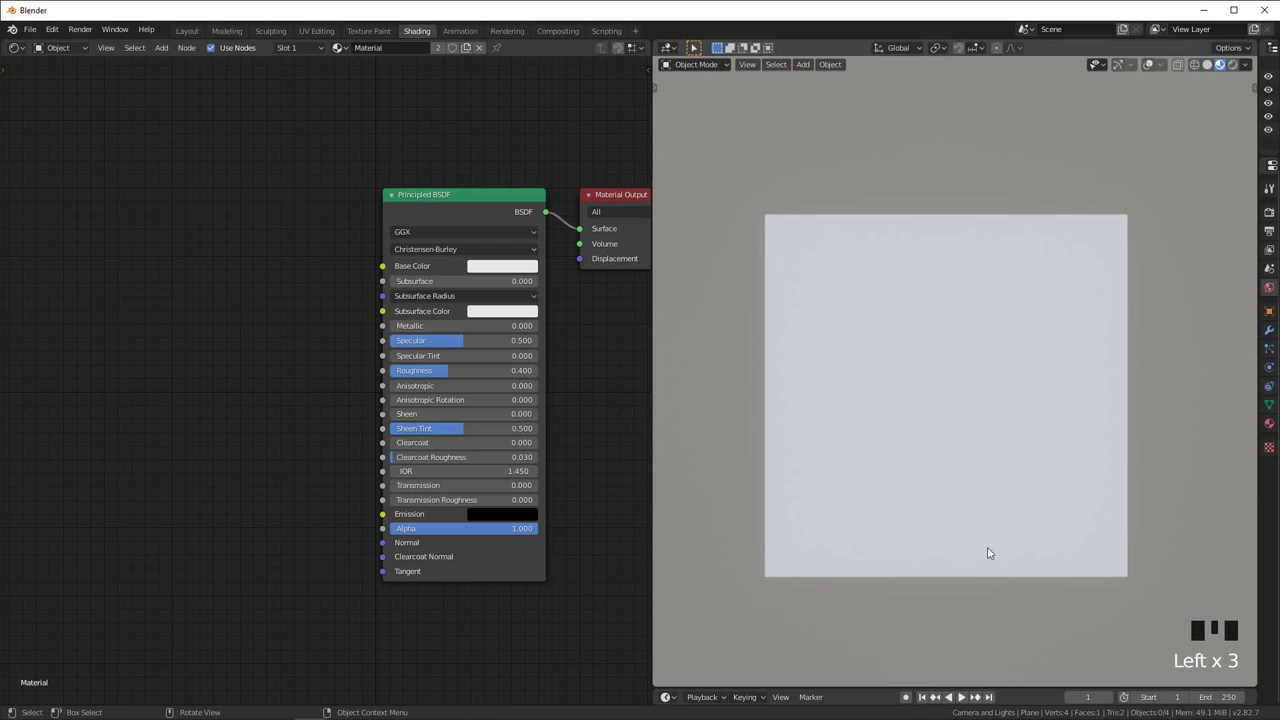
# Add a Gradient Texture node ahead of the Principled BSDF and set its type to Radial
pyautogui.hotkey('shift', 'a')
pyautogui.click(282, 306)
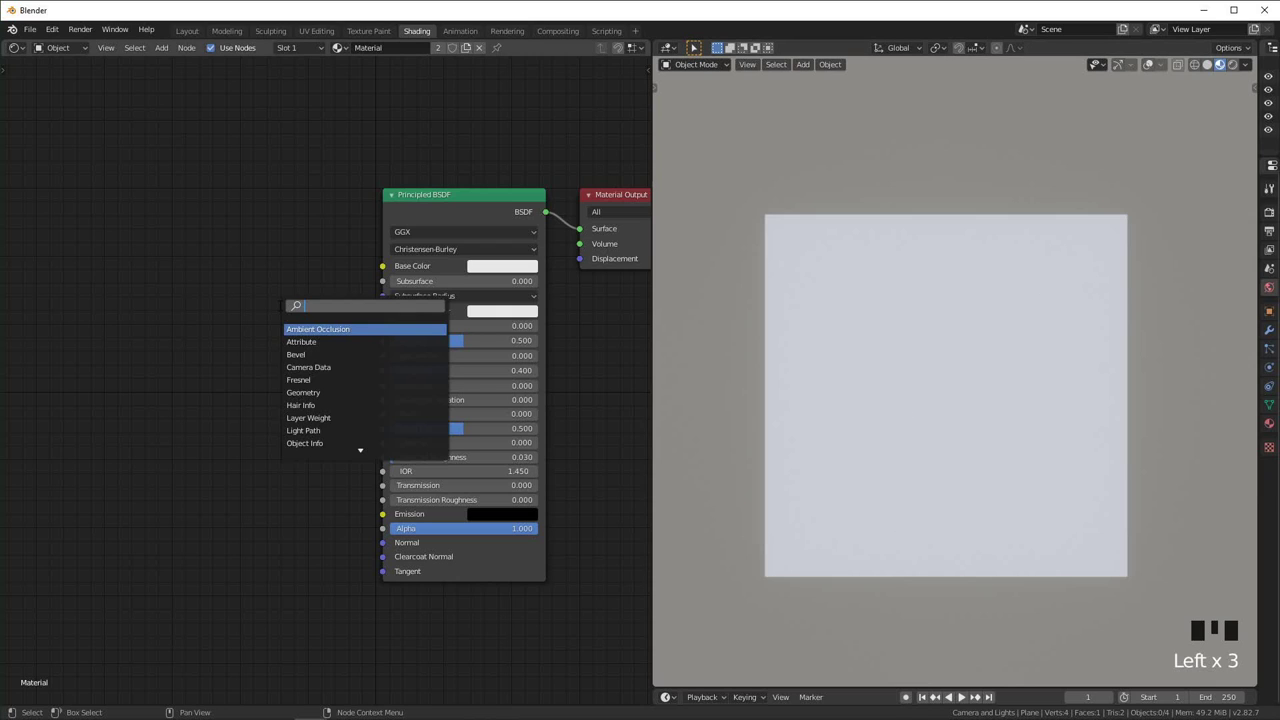
pyautogui.write('gradi')
pyautogui.press('Return')
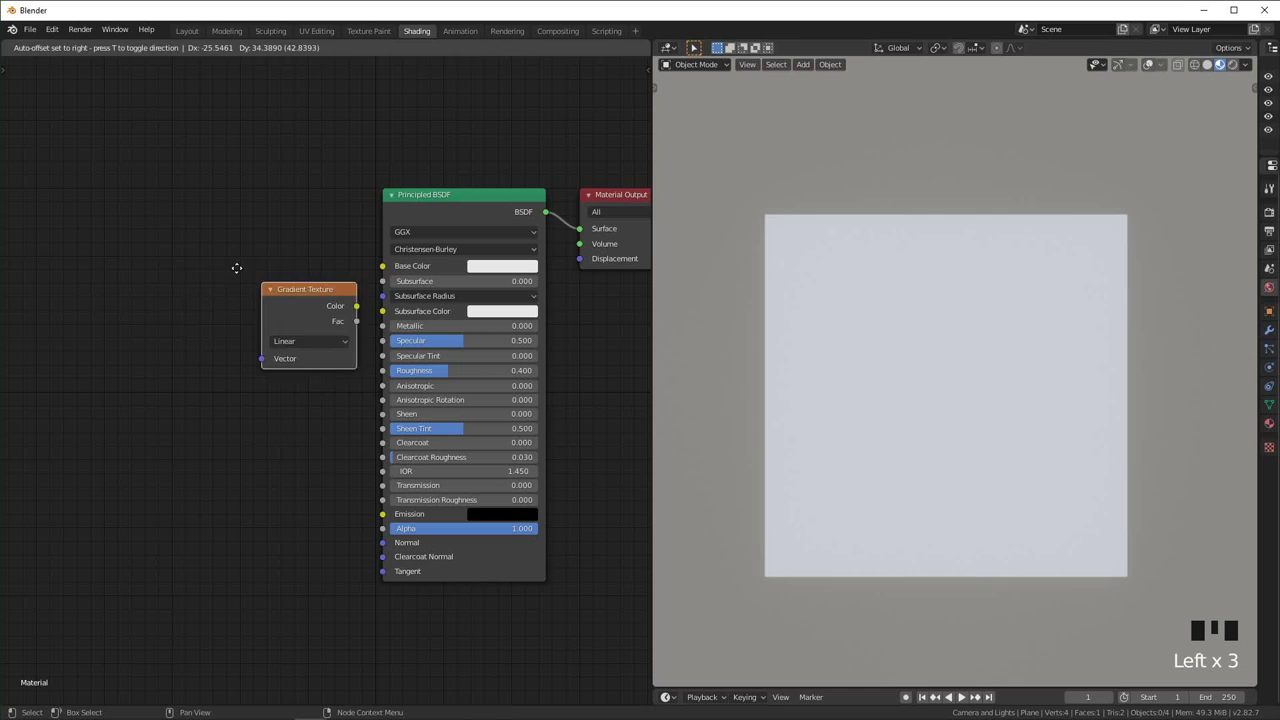
pyautogui.click(190, 257)
pyautogui.click(194, 277)
pyautogui.click(209, 384)
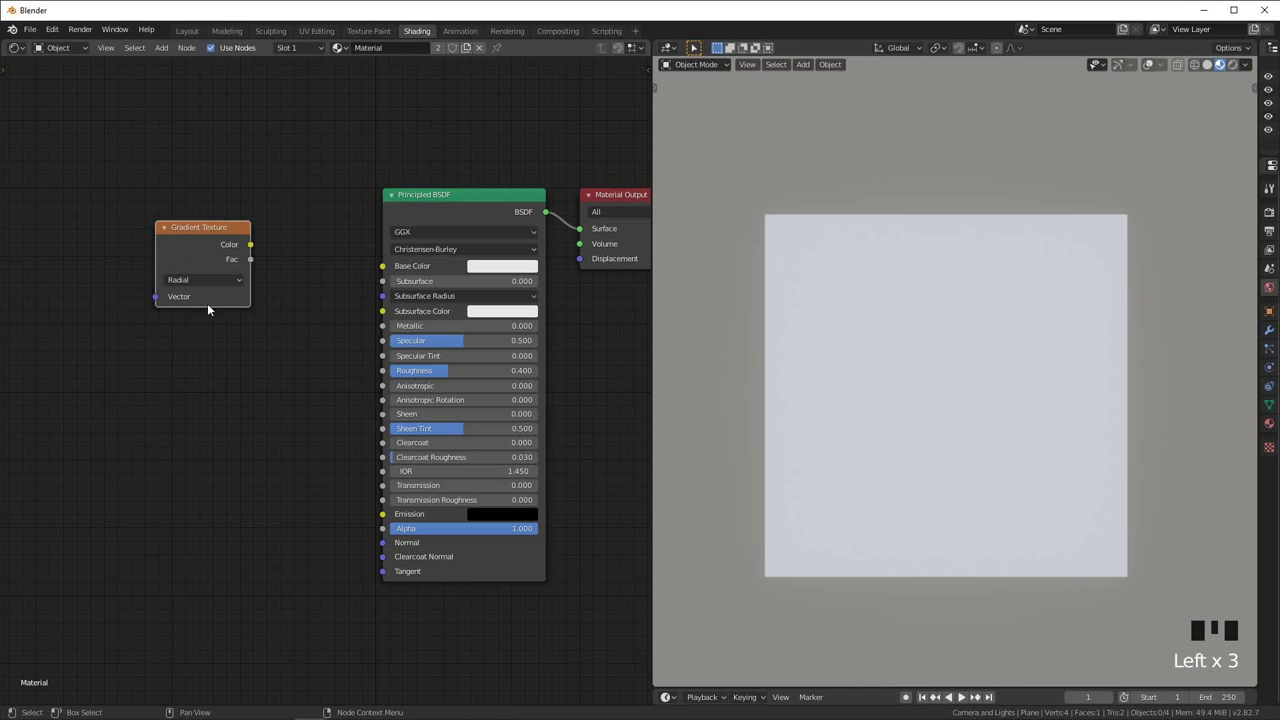
# Add Mapping and Texture Coordinate nodes for the Gradient Texture and feed the mapping with Object coordinates
pyautogui.hotkey('ctrl', 't')
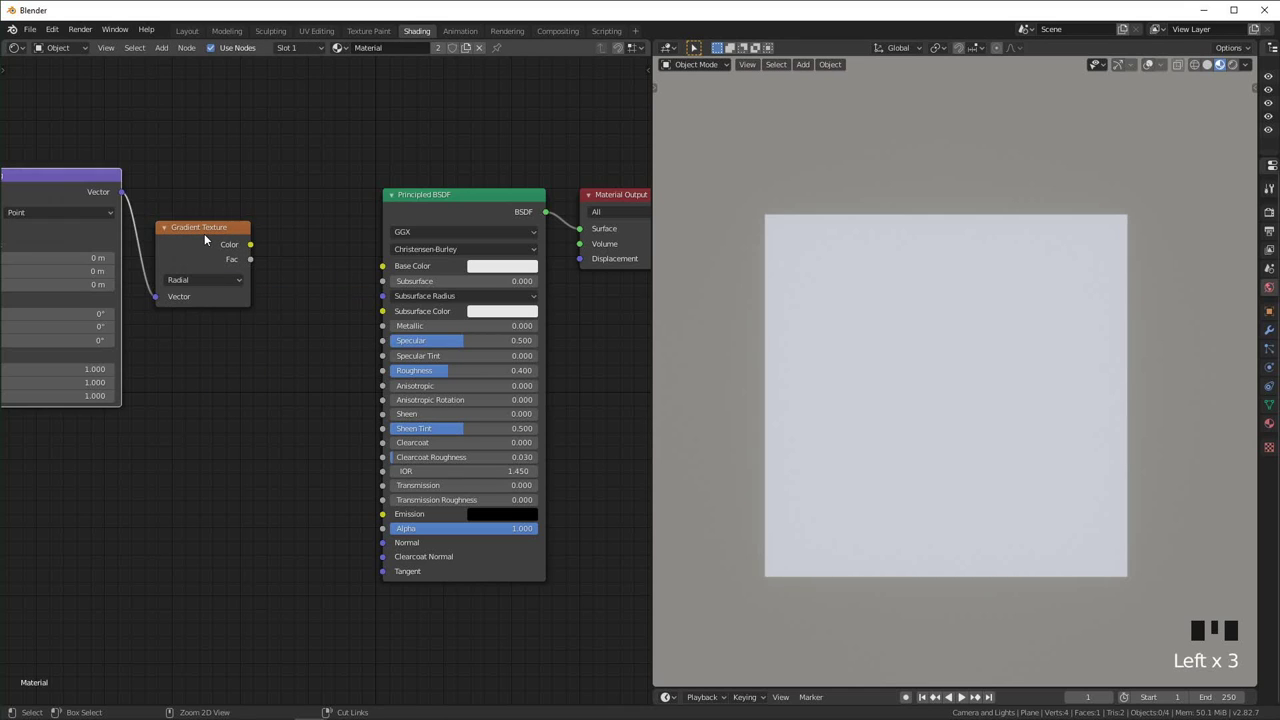
pyautogui.moveTo(177, 465); pyautogui.dragTo(363, 497, button='middle')
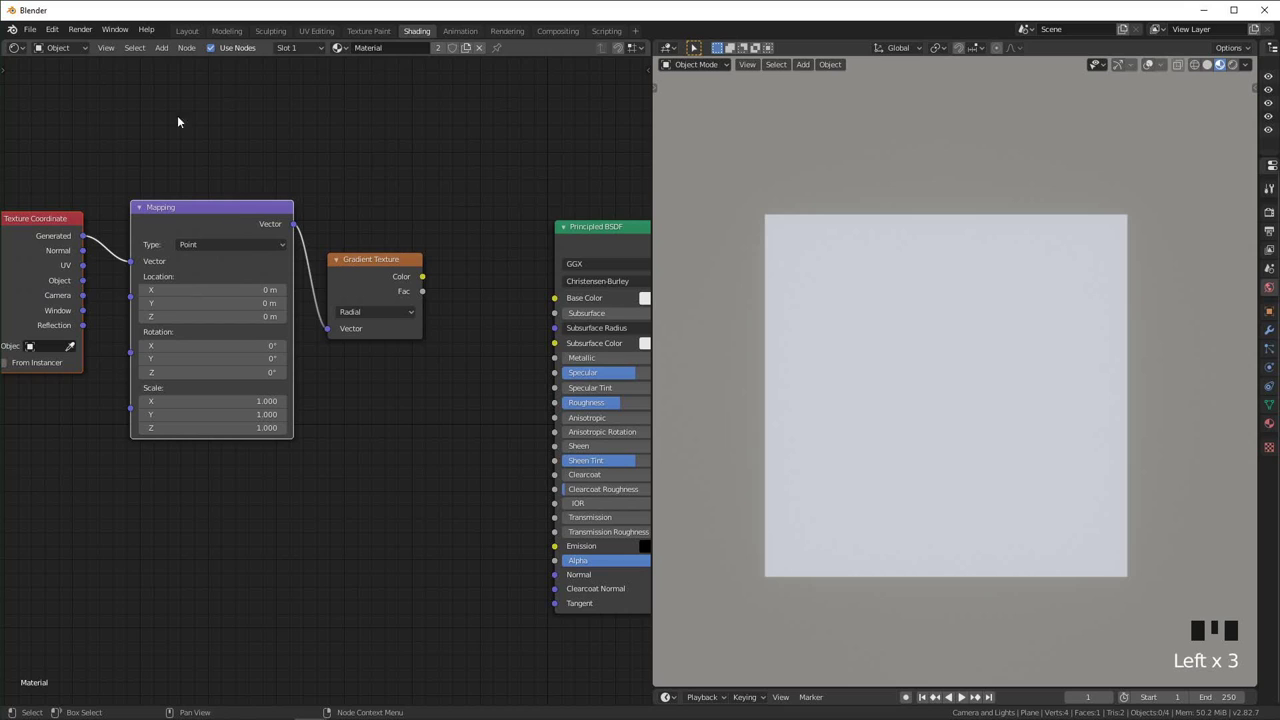
pyautogui.moveTo(83, 281); pyautogui.dragTo(131, 261)
pyautogui.moveTo(475, 359); pyautogui.dragTo(396, 373, button='middle')
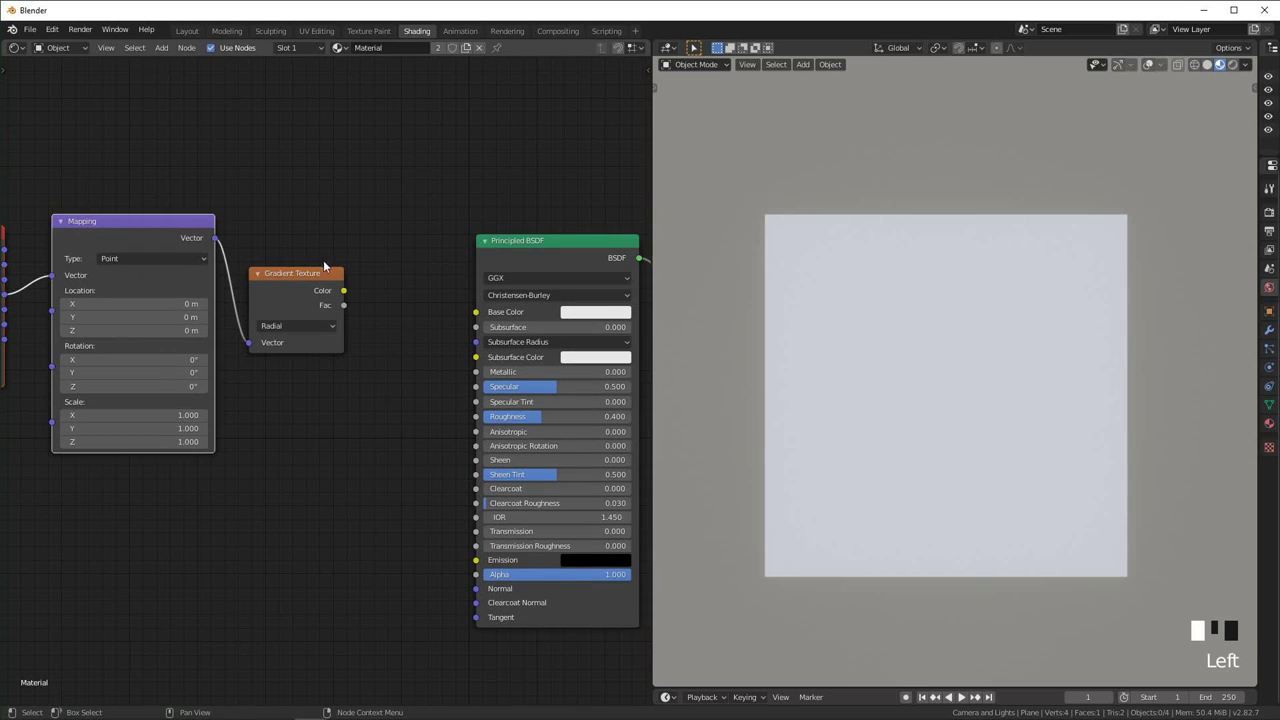
# Connect the gradient's Color to the Principled BSDF's Base Color and move the three texture nodes away to make room
pyautogui.moveTo(344, 290); pyautogui.dragTo(476, 312)
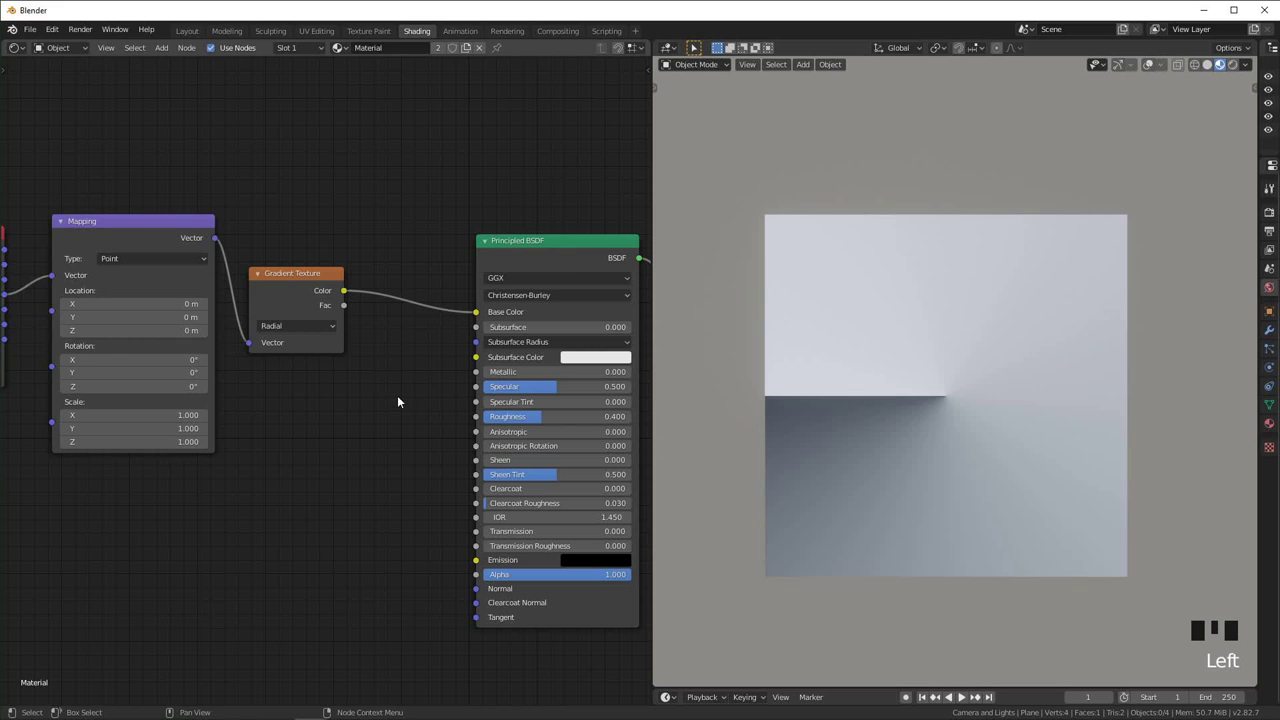
pyautogui.moveTo(400, 400); pyautogui.dragTo(526, 363, button='middle')
pyautogui.moveTo(70, 126); pyautogui.dragTo(431, 409)
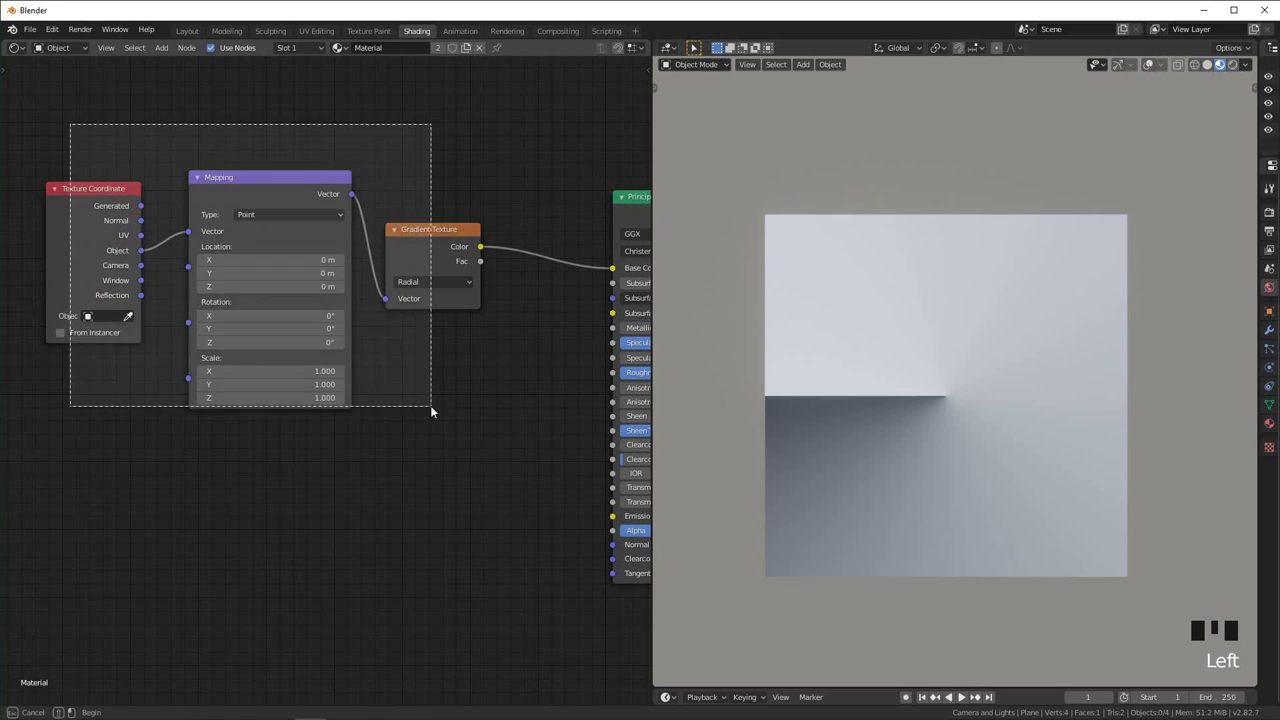
pyautogui.moveTo(431, 240); pyautogui.dragTo(52, 216)
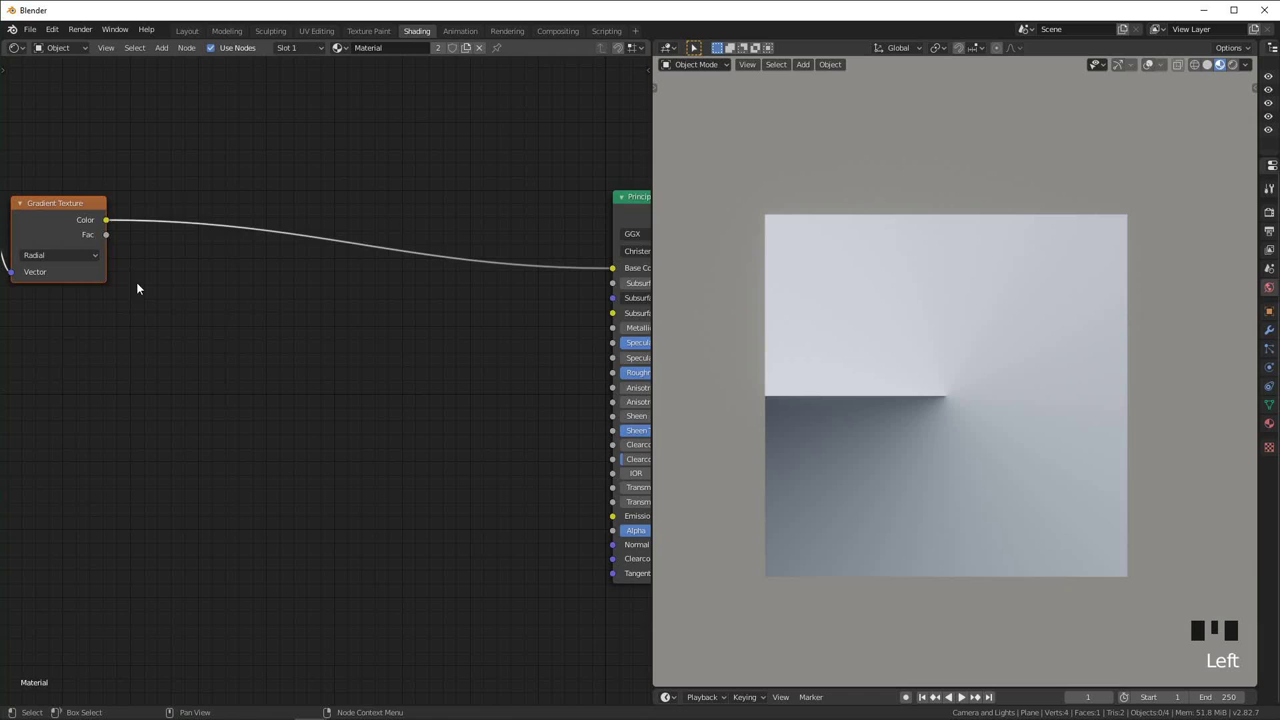
# Insert a Math node set to Fraction between the Gradient Texture and the Base Color, leaving space before it
pyautogui.moveTo(146, 300); pyautogui.dragTo(317, 374, button='middle')
pyautogui.click(394, 374)
pyautogui.moveTo(394, 374); pyautogui.dragTo(330, 377, button='middle')
pyautogui.hotkey('shift', 'a')
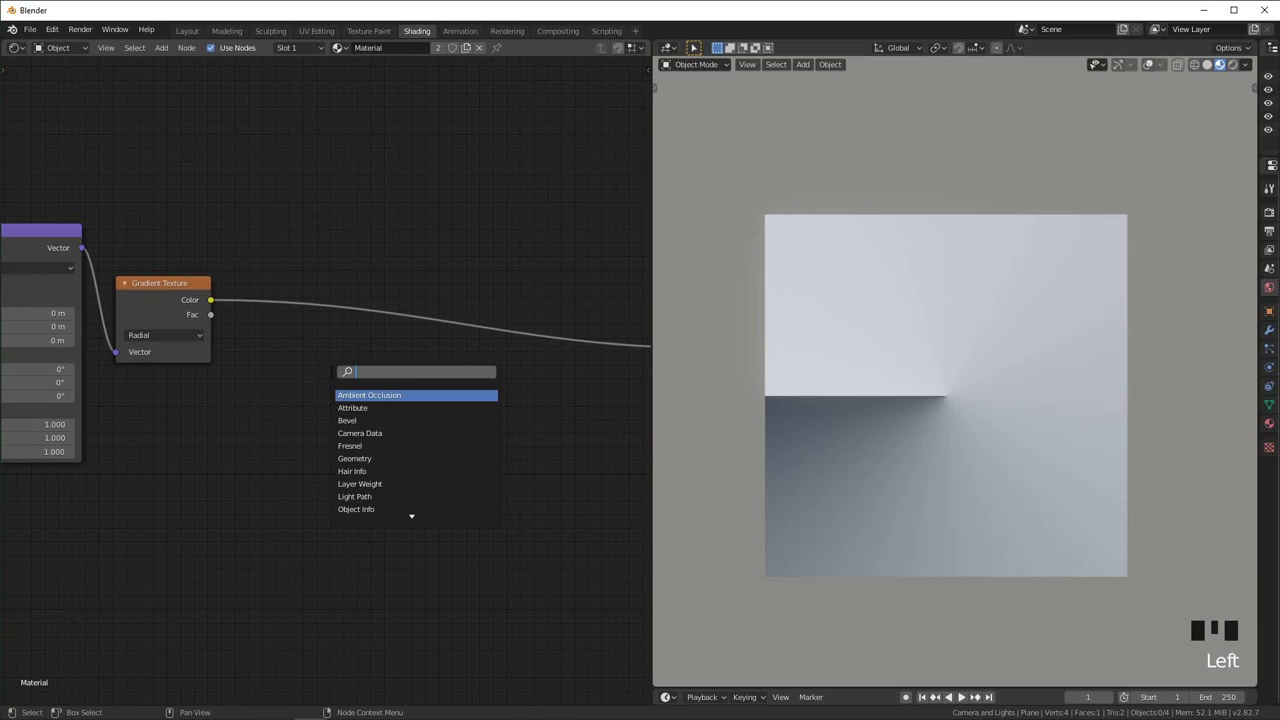
pyautogui.write('add')
pyautogui.press('Return')
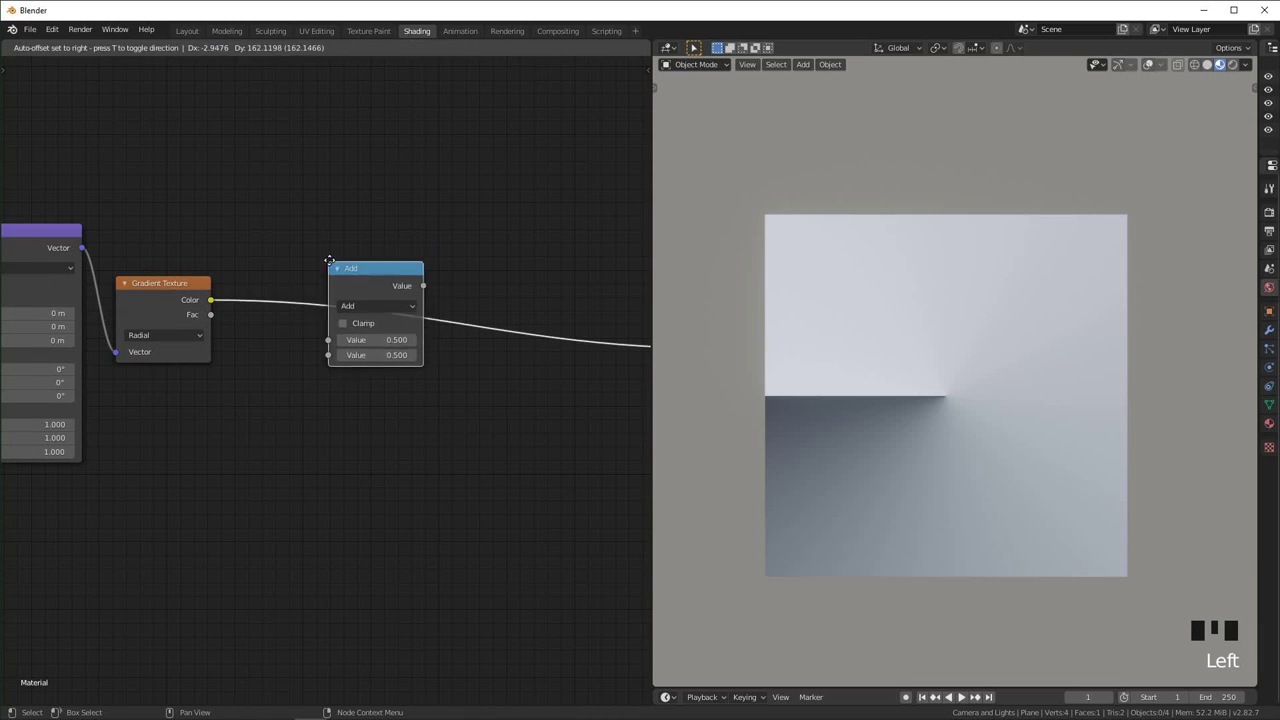
pyautogui.click(337, 263)
pyautogui.click(414, 297)
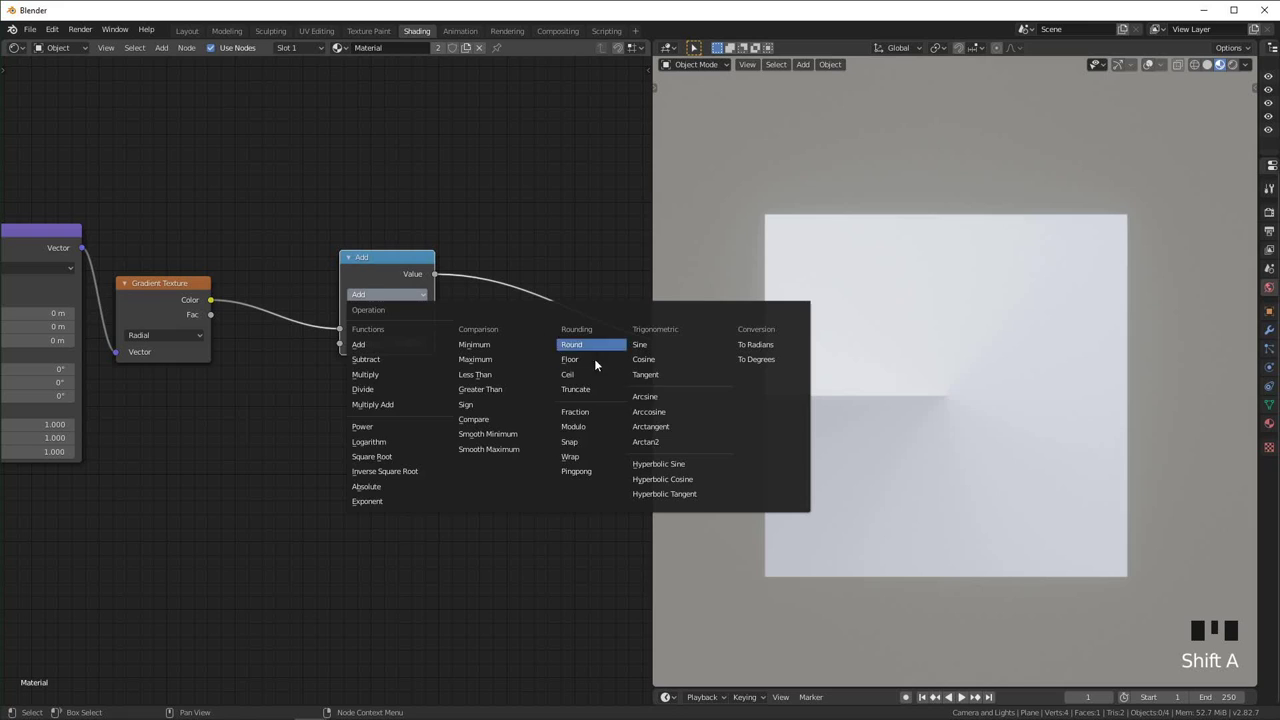
pyautogui.click(586, 409)
pyautogui.moveTo(420, 261); pyautogui.dragTo(493, 268)
# Insert a Math node set to Multiply between the Gradient Texture and Fraction nodes, with a value of 29.9
pyautogui.hotkey('shift', 'a')
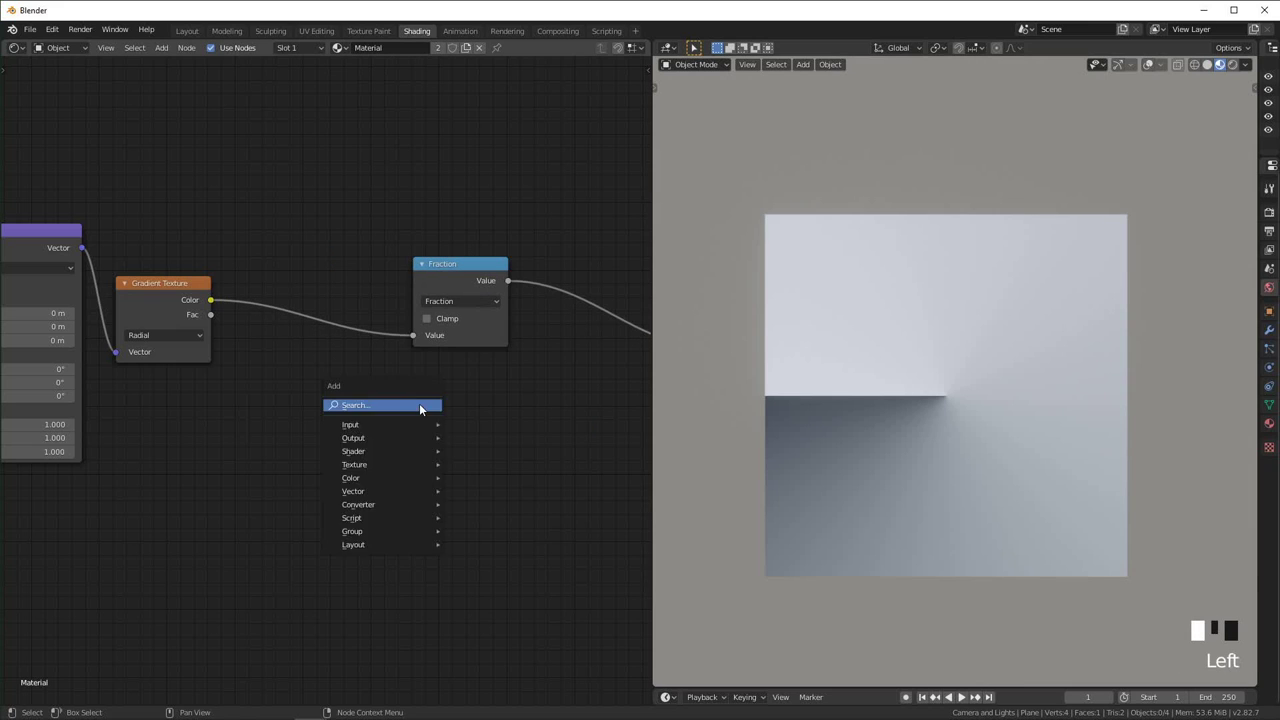
pyautogui.write('math')
pyautogui.press('Return')
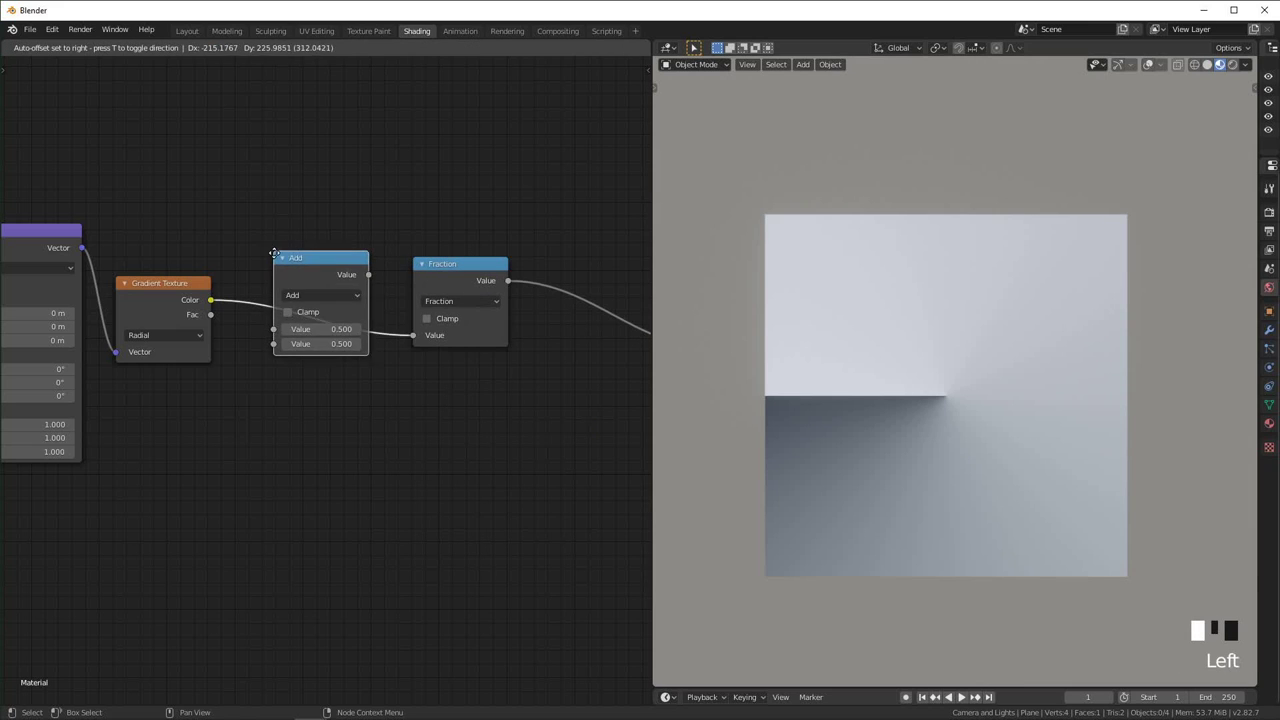
pyautogui.click(277, 257)
pyautogui.click(339, 301)
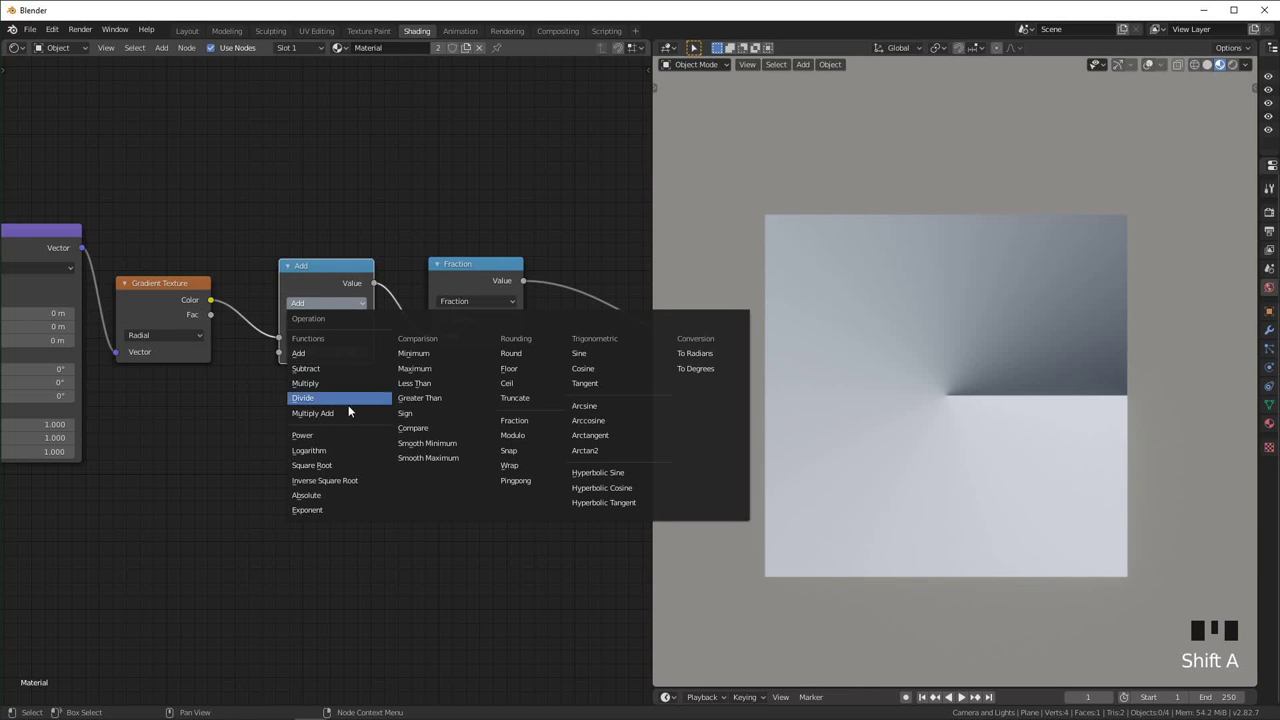
pyautogui.click(334, 383)
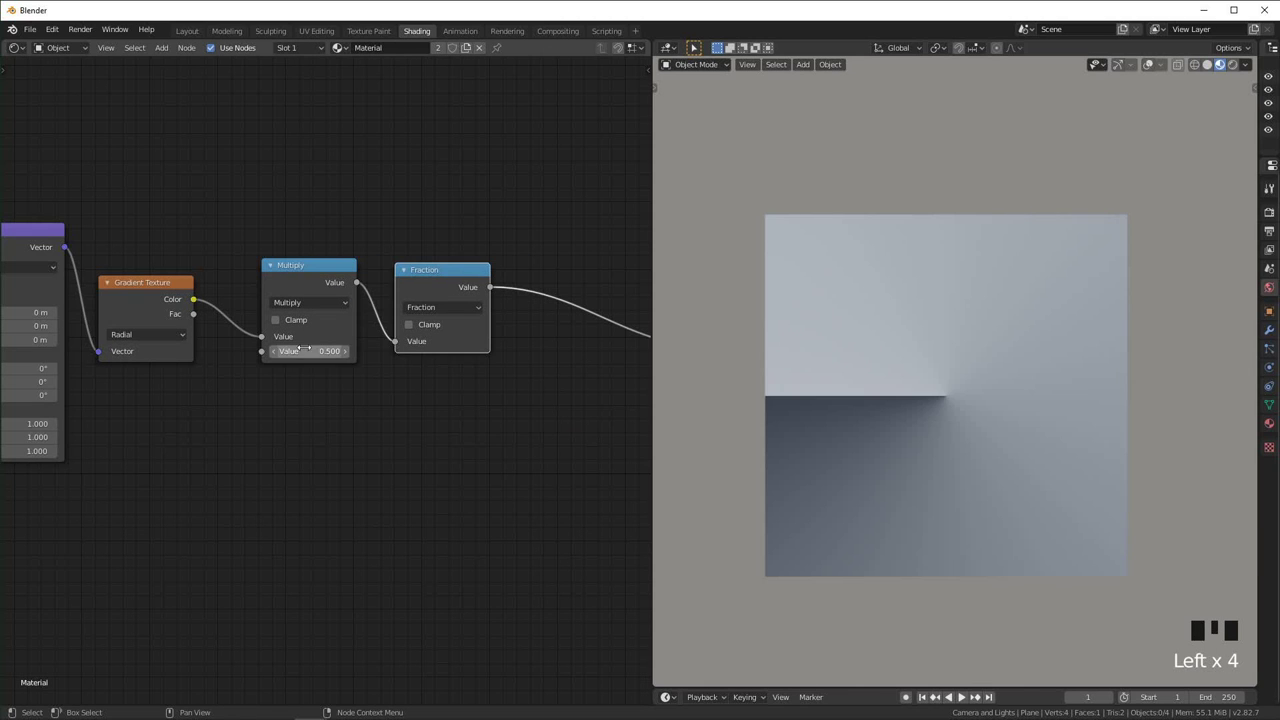
pyautogui.moveTo(311, 351)
pyautogui.mouseDown()
pyautogui.moveTo(530, 351)
pyautogui.moveTo(311, 351)
pyautogui.mouseUp()
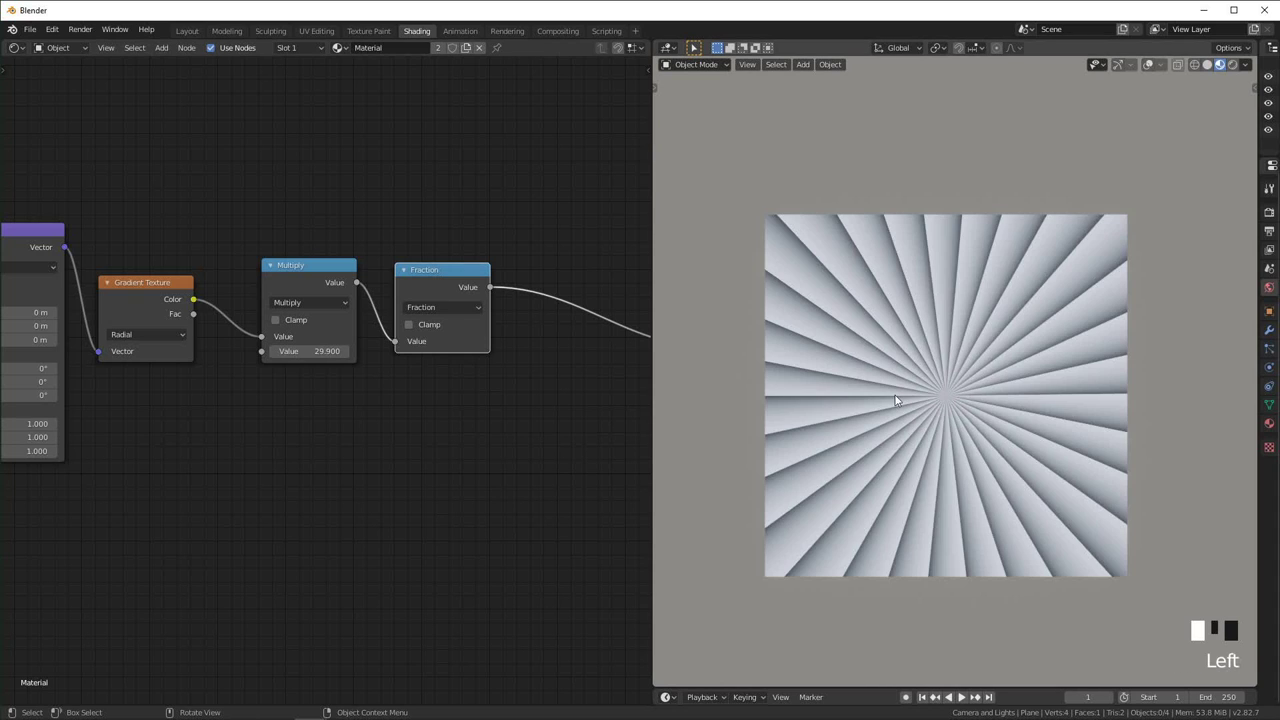
# Insert a ColorRamp node between the Fraction node and the Principled BSDF's Base Color
pyautogui.moveTo(505, 417); pyautogui.dragTo(300, 409, button='middle')
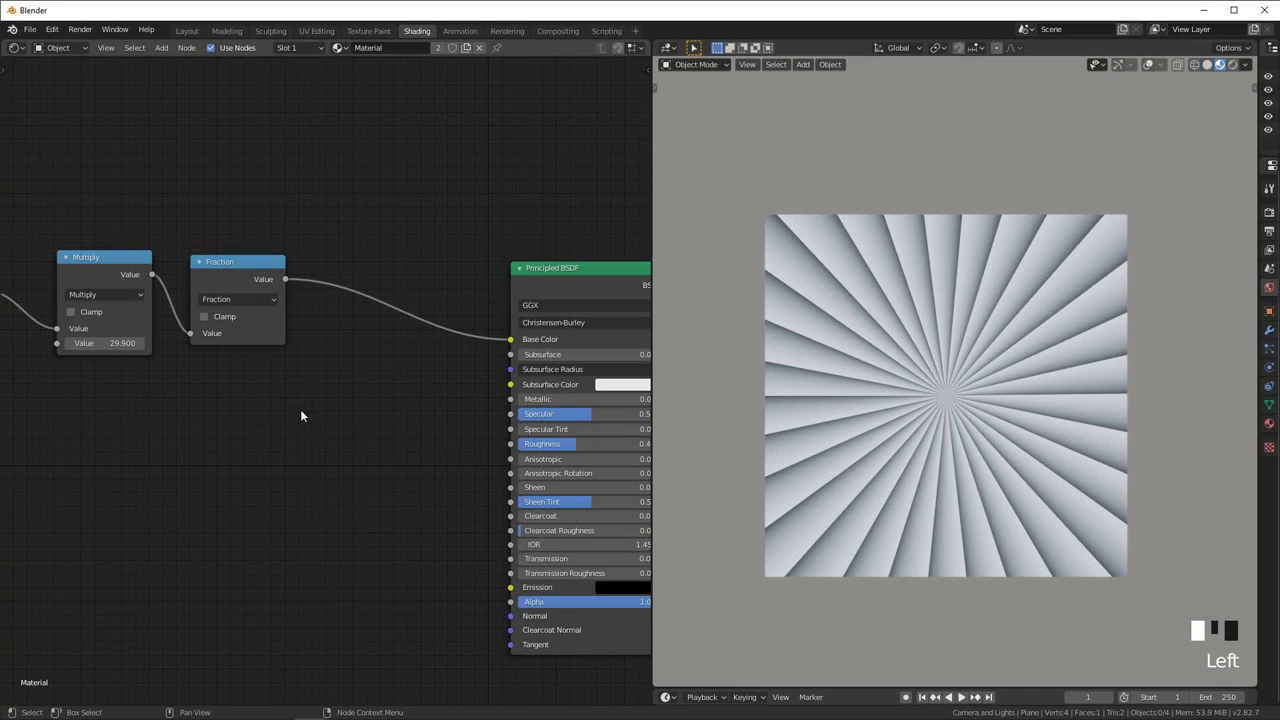
pyautogui.hotkey('shift', 'a')
pyautogui.write('colorr')
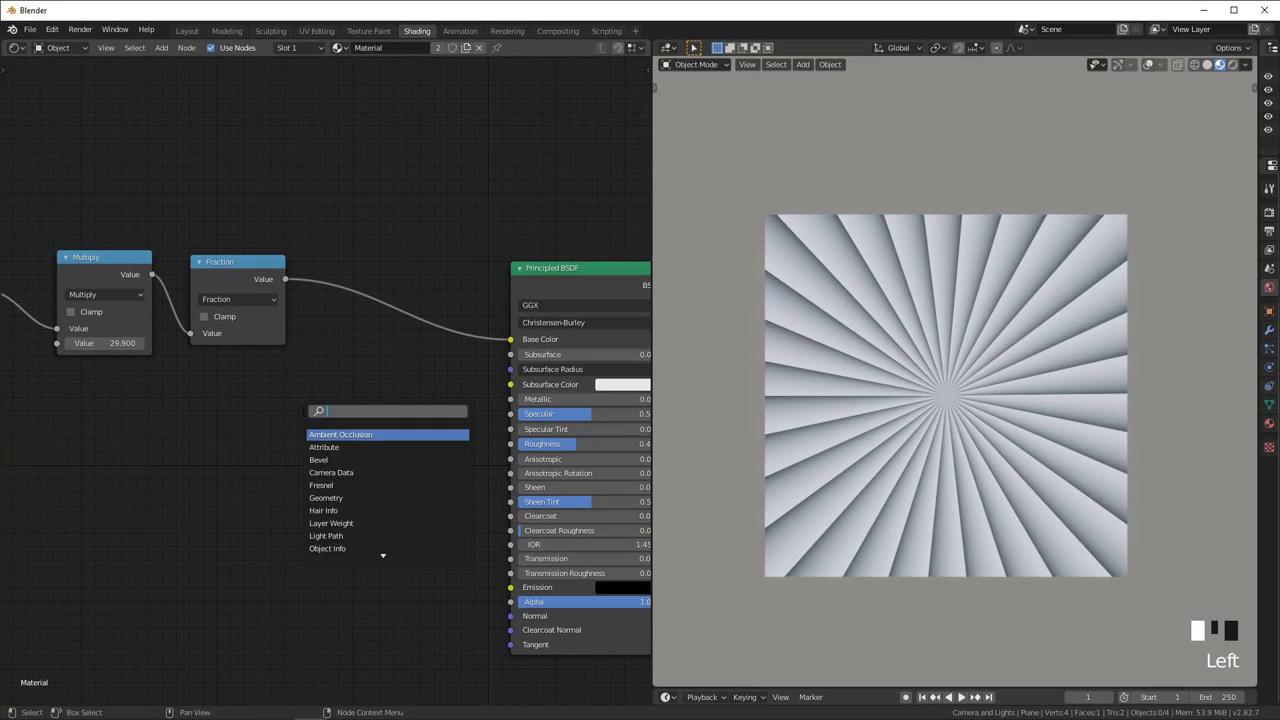
pyautogui.press('Return')
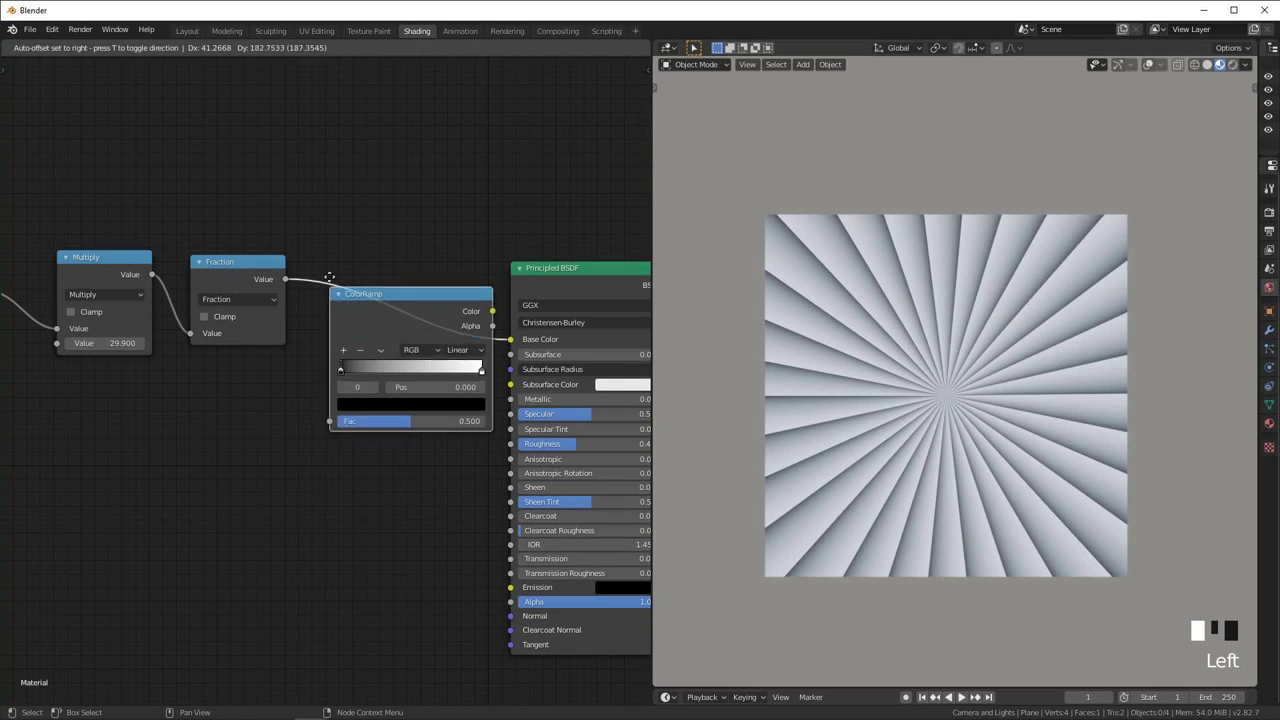
pyautogui.click(477, 273)
# Set the ColorRamp's interpolation to Constant and distribute its stops from left
pyautogui.click(477, 273)
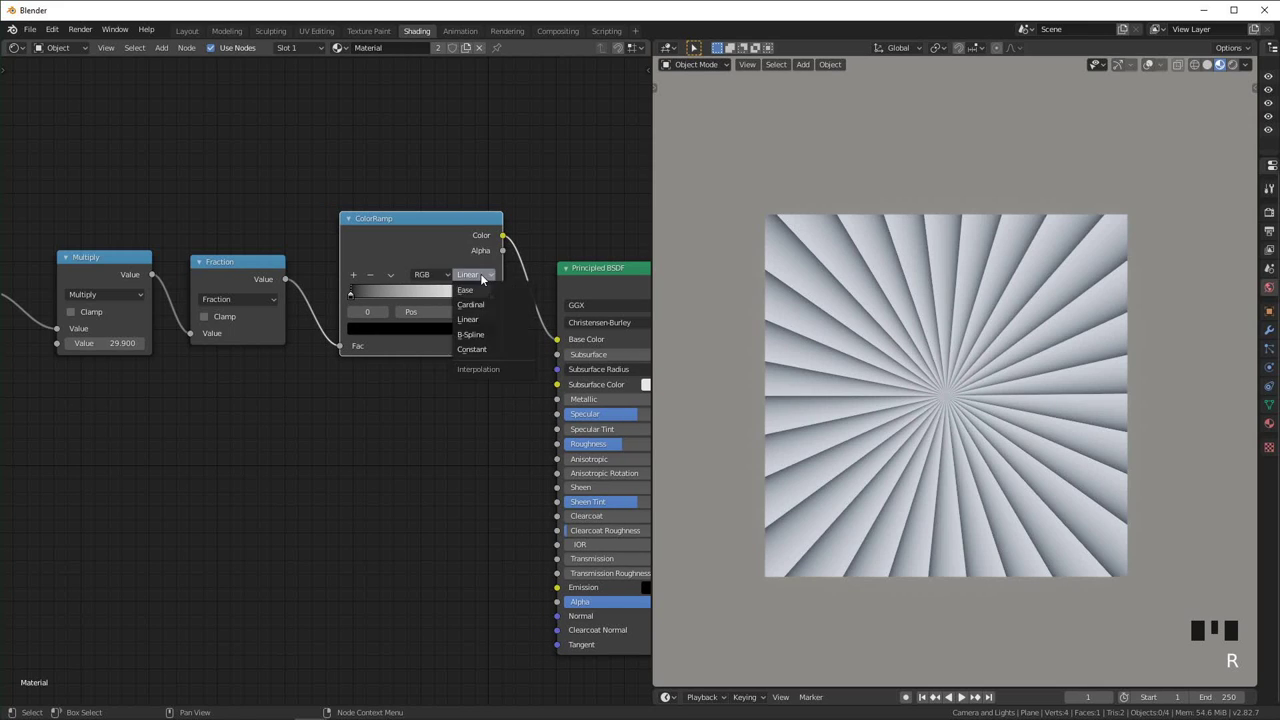
pyautogui.click(486, 350)
pyautogui.click(392, 276)
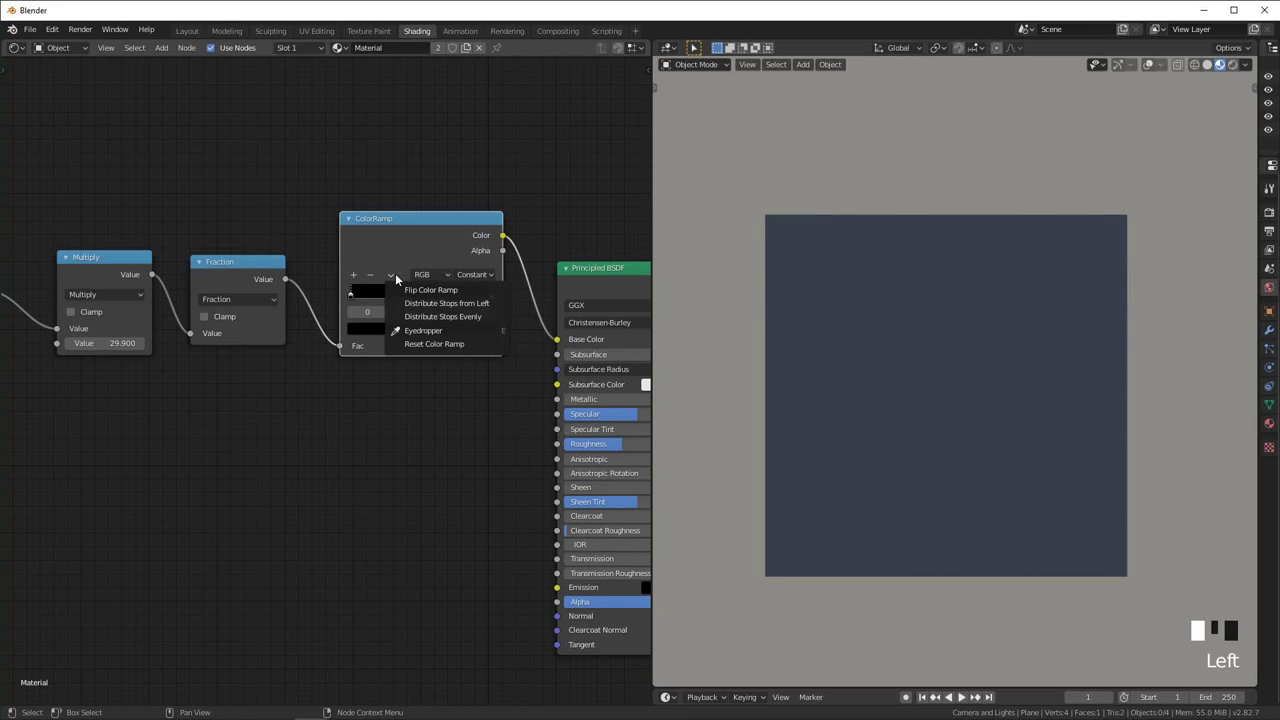
pyautogui.click(447, 304)
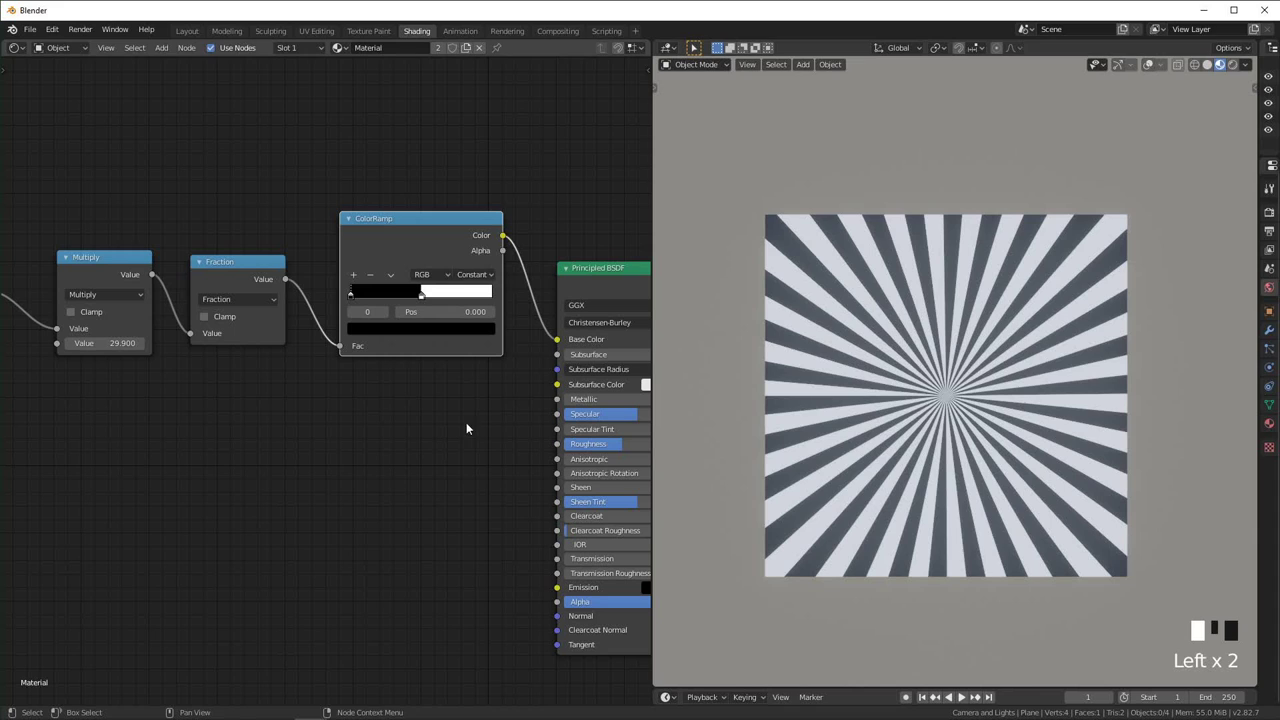
# Set the Multiply node's value to 4
pyautogui.moveTo(317, 453); pyautogui.dragTo(592, 443, button='middle')
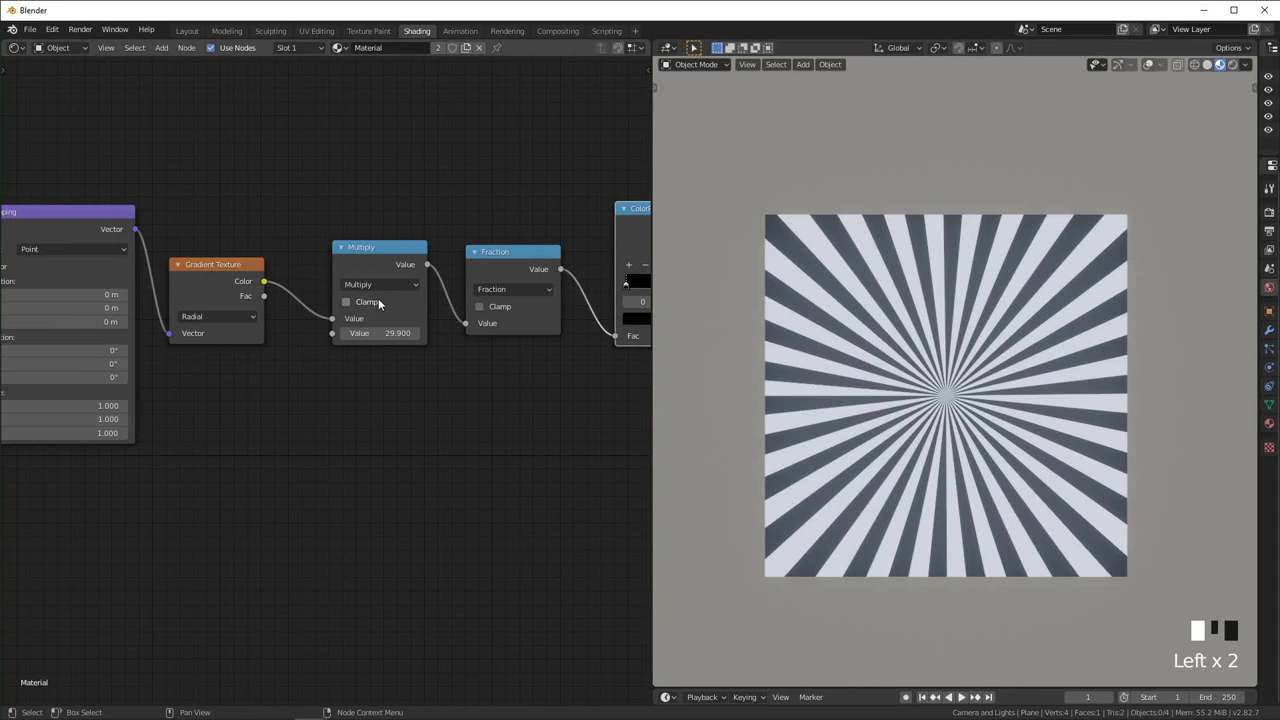
pyautogui.click(383, 334)
pyautogui.click(440, 405)
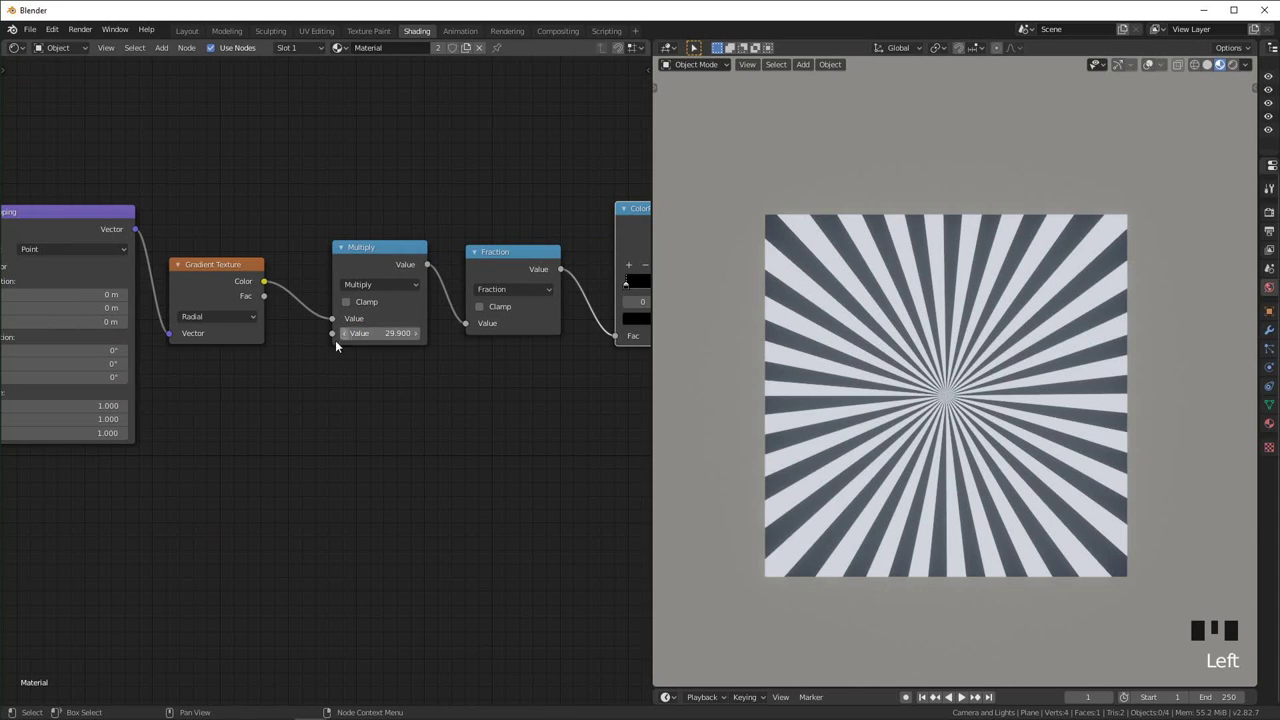
pyautogui.click(392, 333)
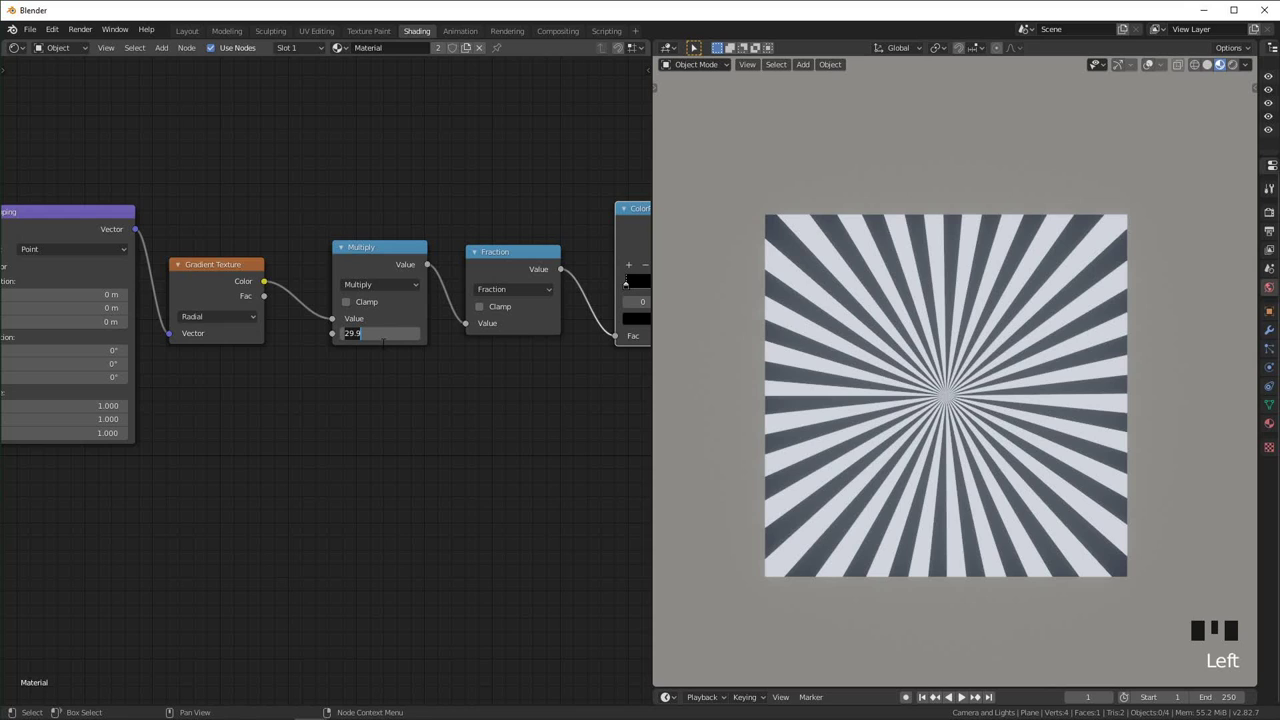
pyautogui.write('4')
pyautogui.click(395, 375)
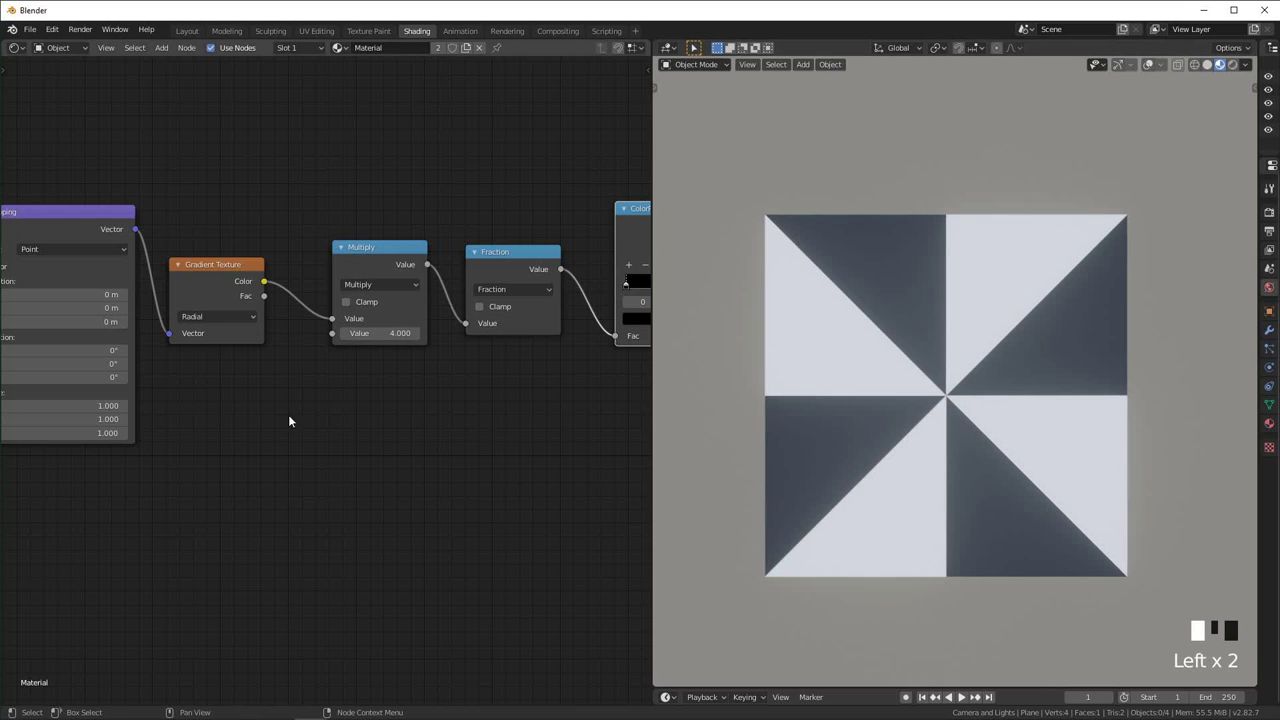
# Duplicate the Gradient Texture node below the chain and connect the Texture Coordinate's Object output to the duplicate's Vector input
pyautogui.scroll(-5, 332, 434)
pyautogui.moveTo(332, 434); pyautogui.dragTo(478, 373, button='middle')
pyautogui.scroll(-3, 394, 257)
pyautogui.hotkey('ctrl', 'z')
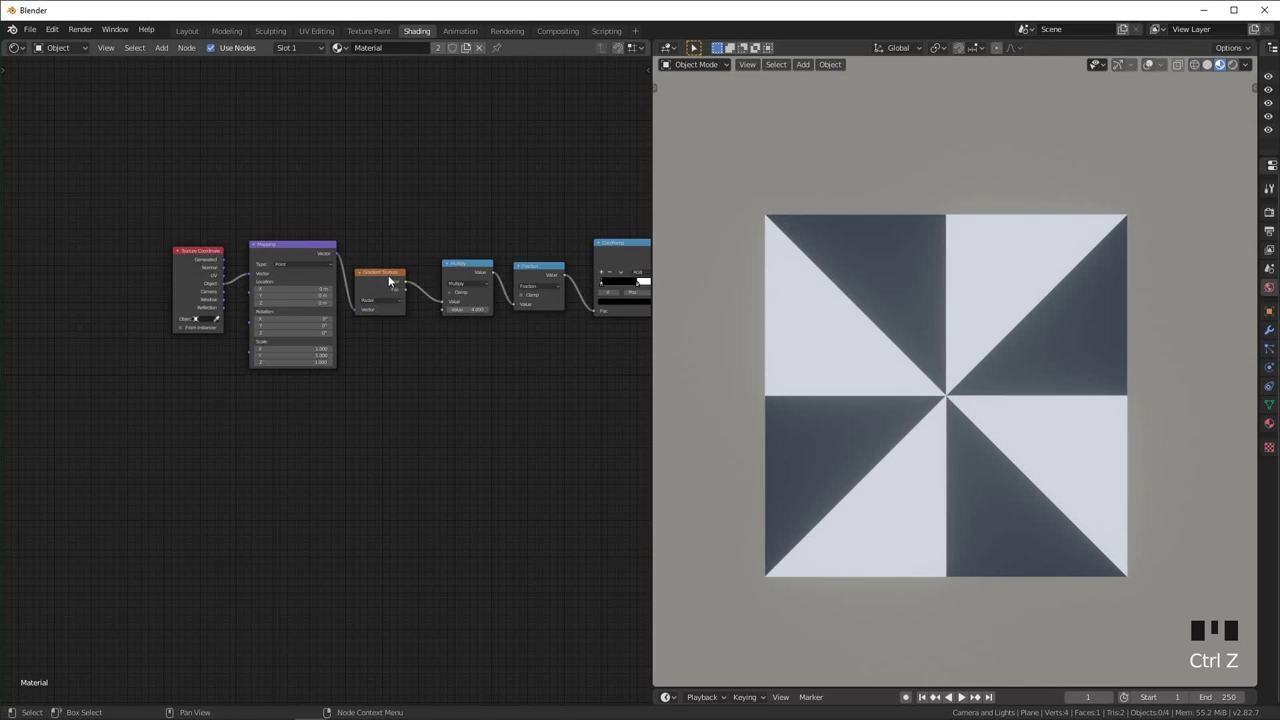
pyautogui.click(390, 281)
pyautogui.hotkey('shift', 'd')
pyautogui.click(219, 425)
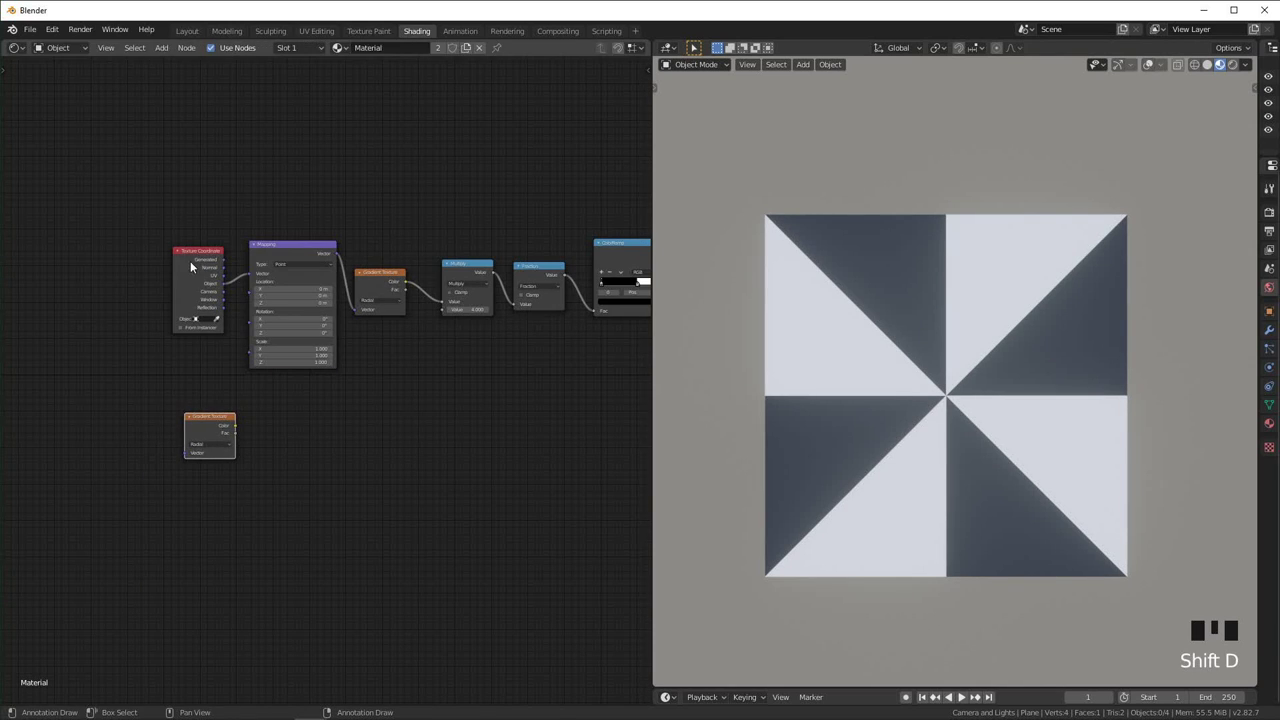
pyautogui.moveTo(191, 267); pyautogui.dragTo(8, 251)
pyautogui.moveTo(125, 261); pyautogui.dragTo(324, 479)
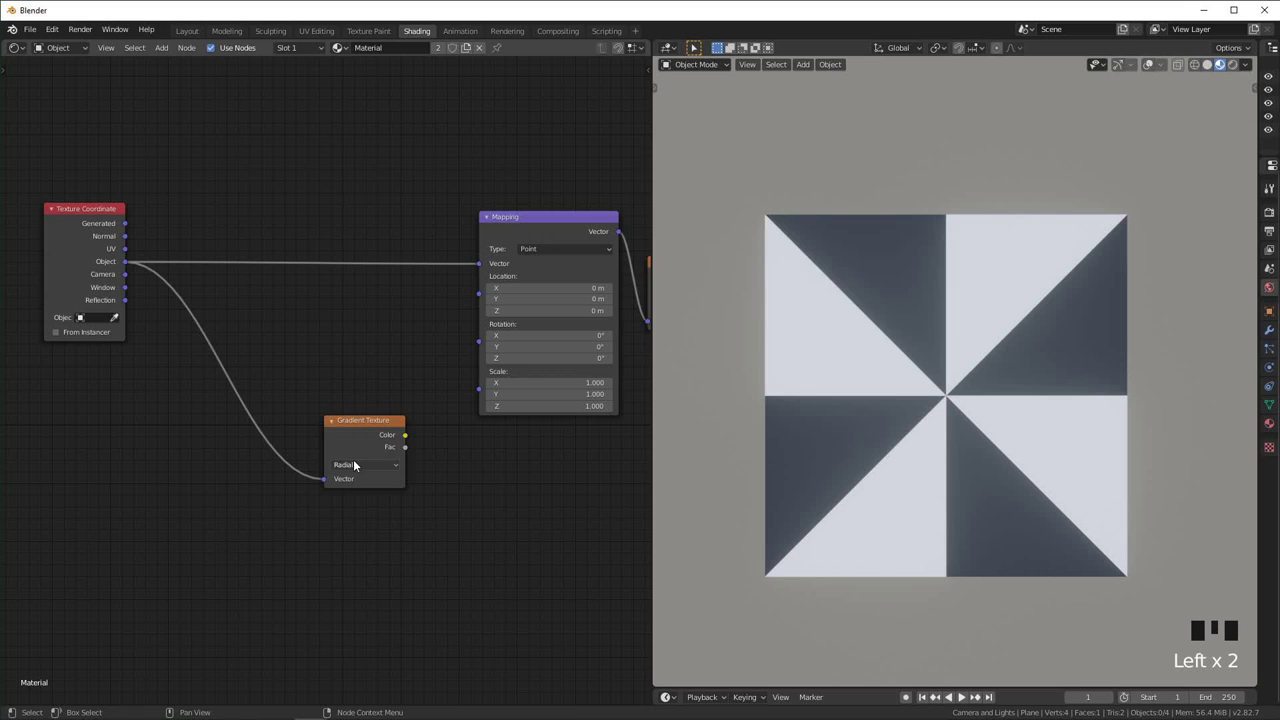
# Set the duplicated Gradient Texture to Spherical and preview its output on the plane
pyautogui.click(354, 465)
pyautogui.click(389, 533)
pyautogui.hotkey('ctrl', 'z')
pyautogui.keyDown('ctrl'); pyautogui.keyDown('shift'); pyautogui.click(374, 428); pyautogui.keyUp('shift'); pyautogui.keyUp('ctrl')
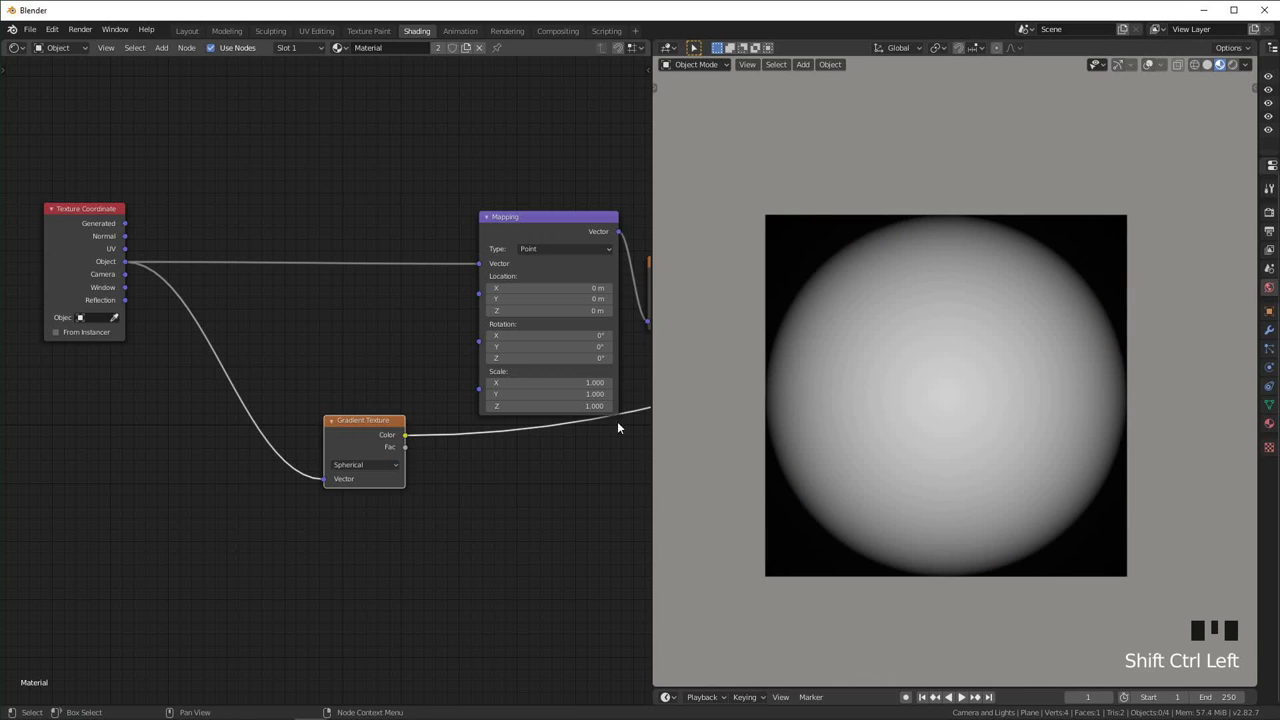
# Insert a Mapping node between the Texture Coordinate and the spherical Gradient Texture
pyautogui.moveTo(306, 406); pyautogui.dragTo(336, 395, button='middle')
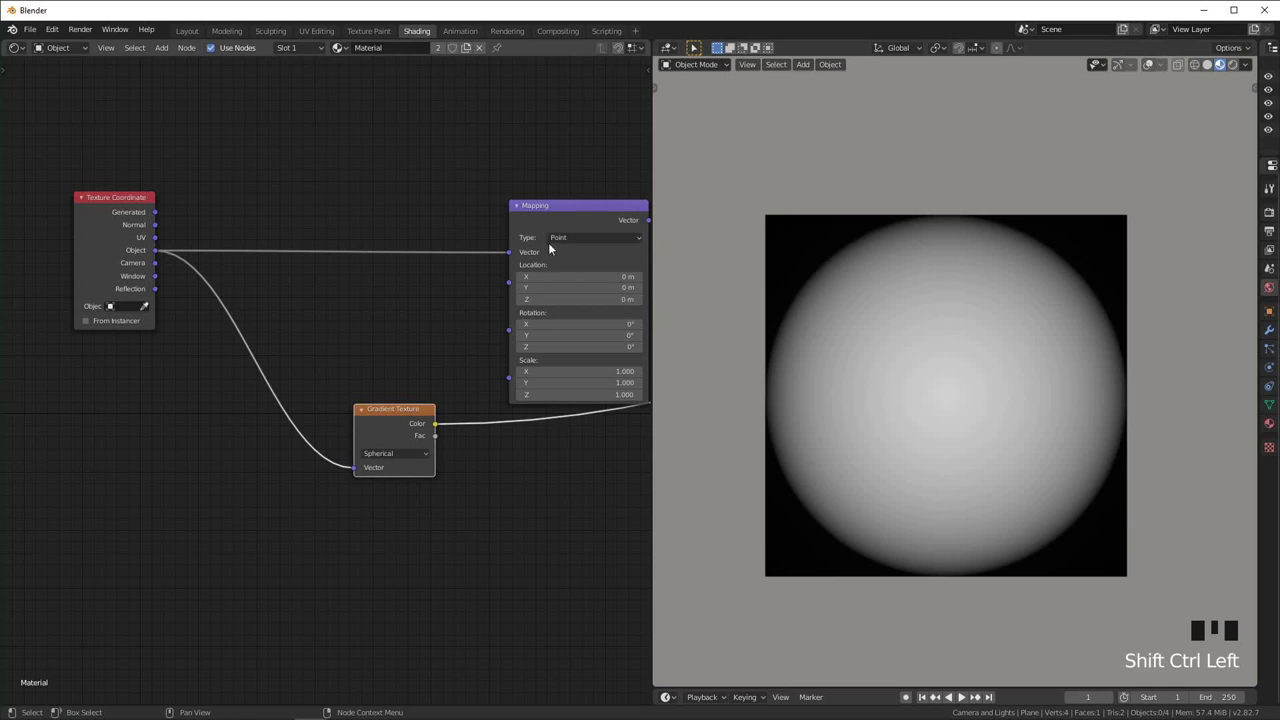
pyautogui.hotkey('shift', 'a')
pyautogui.click(382, 523)
pyautogui.write('mapp')
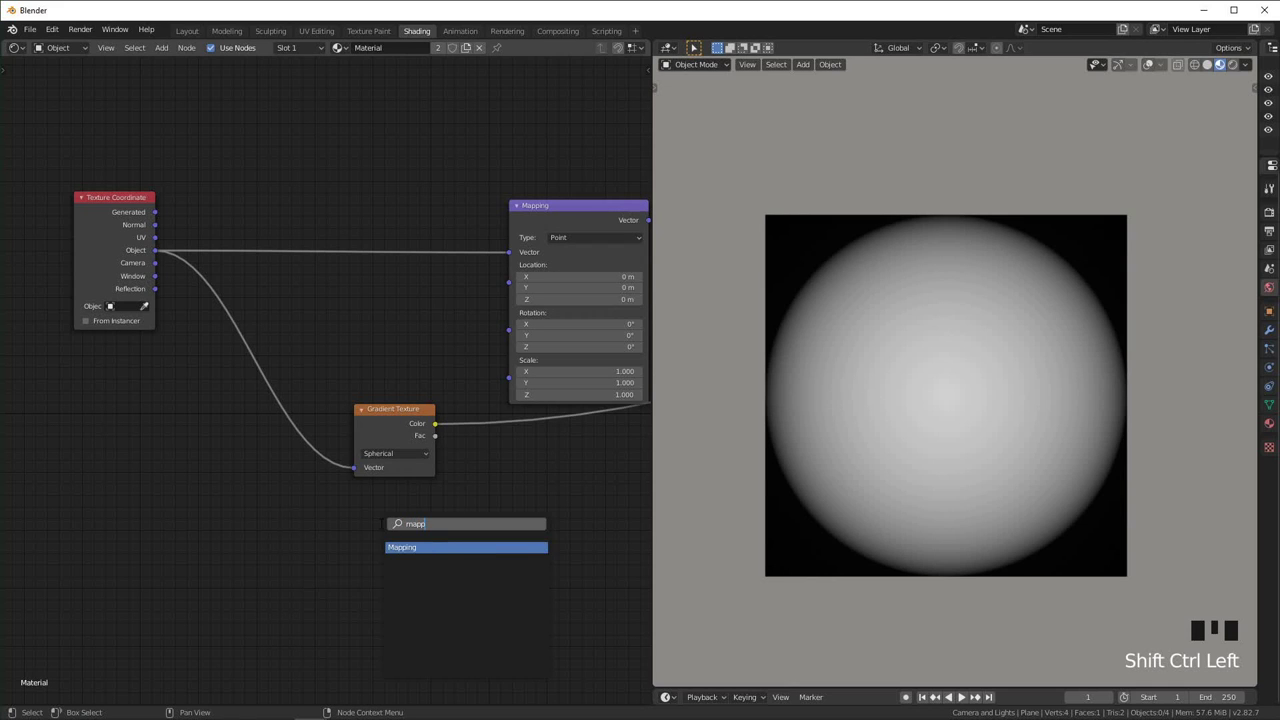
pyautogui.press('Return')
pyautogui.click(287, 348)
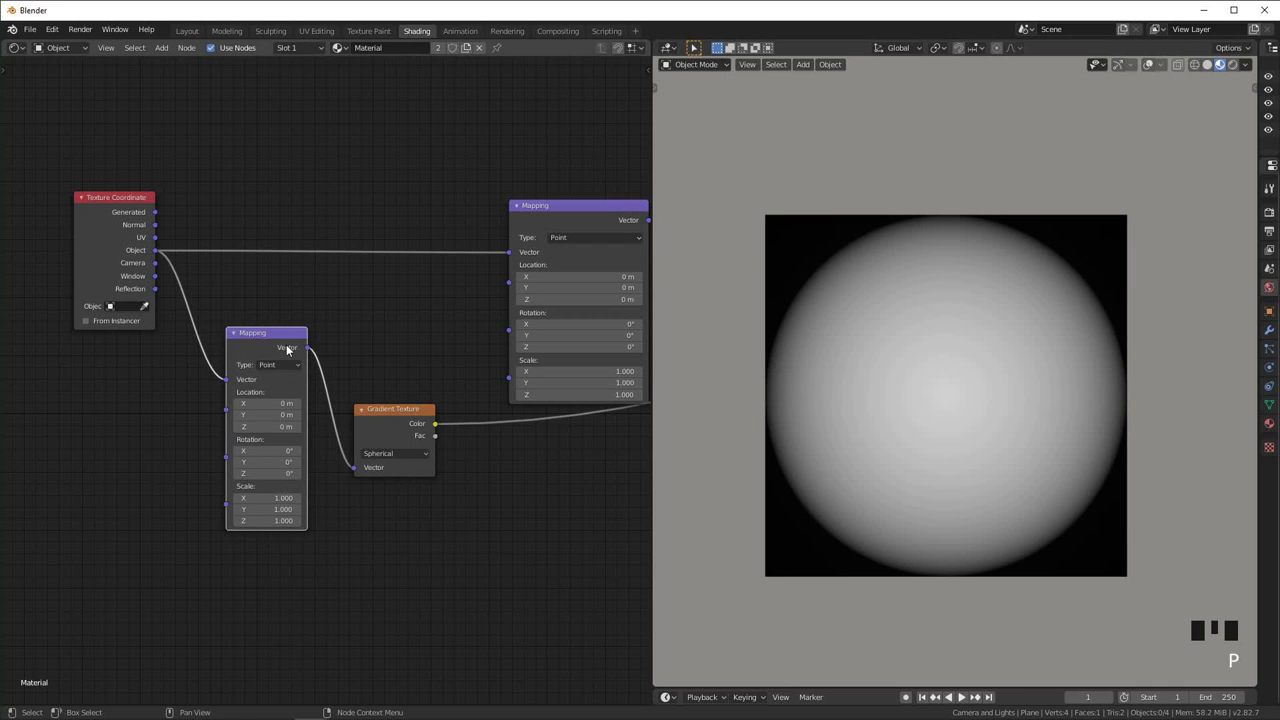
pyautogui.moveTo(287, 348); pyautogui.dragTo(268, 380)
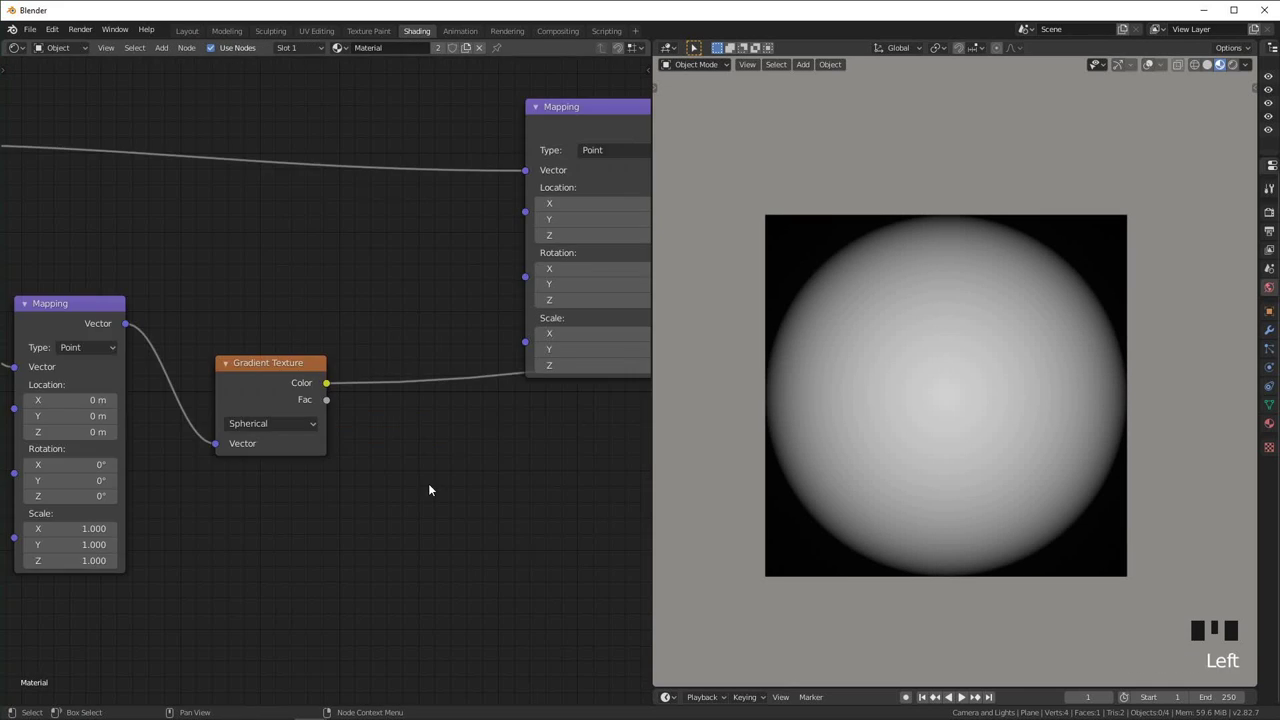
# Insert a Combine XYZ node after the spherical Gradient Texture and feed the gradient's color into its Z input
pyautogui.hotkey('shift', 'a')
pyautogui.click(429, 487)
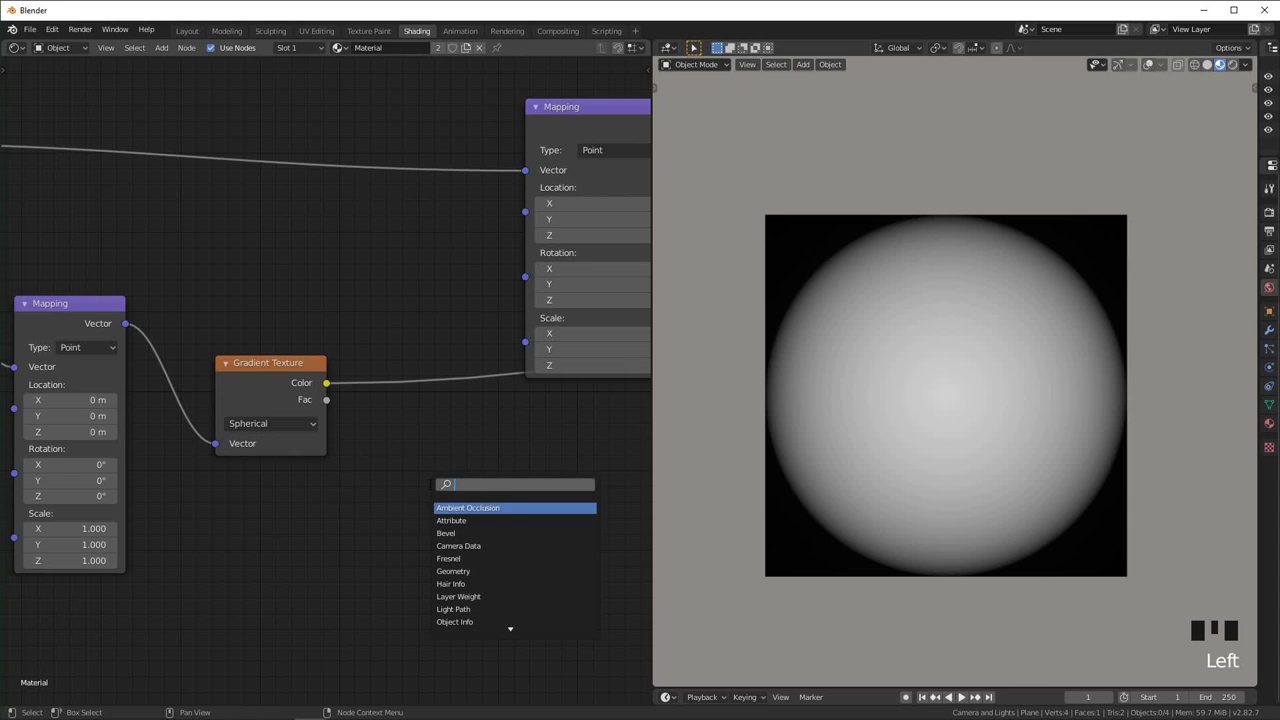
pyautogui.write('com')
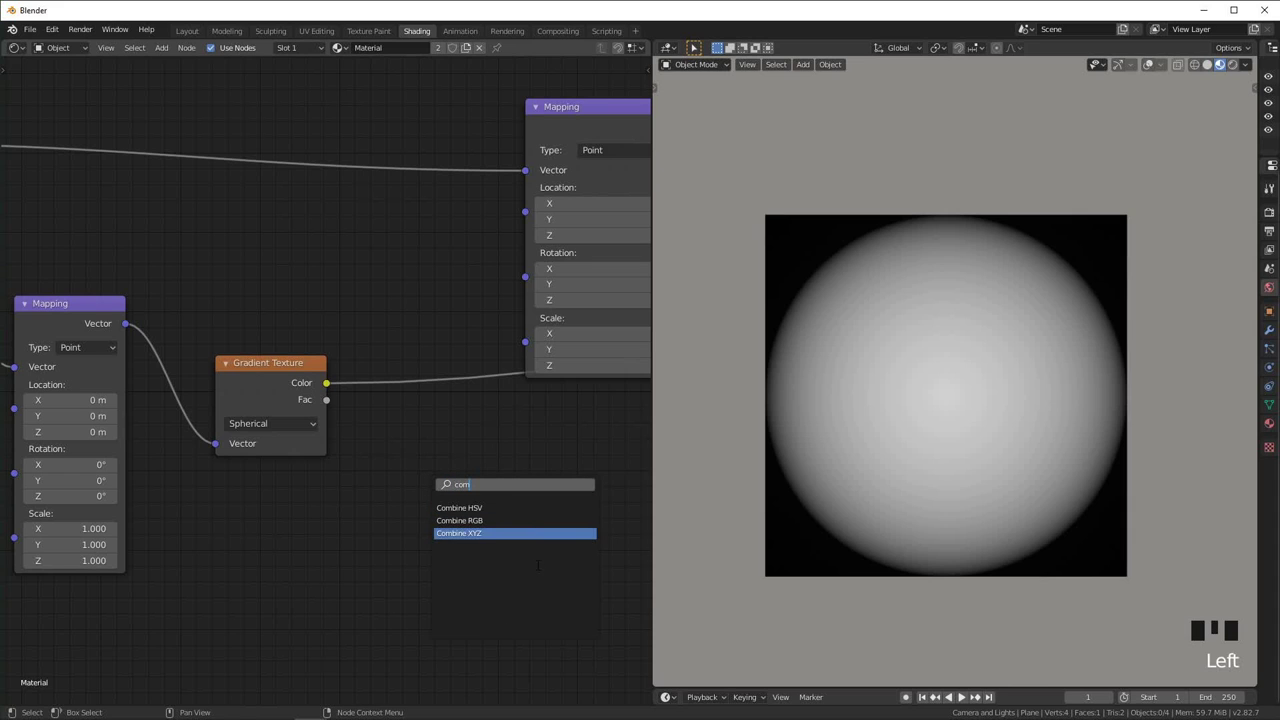
pyautogui.click(515, 533)
pyautogui.click(408, 380)
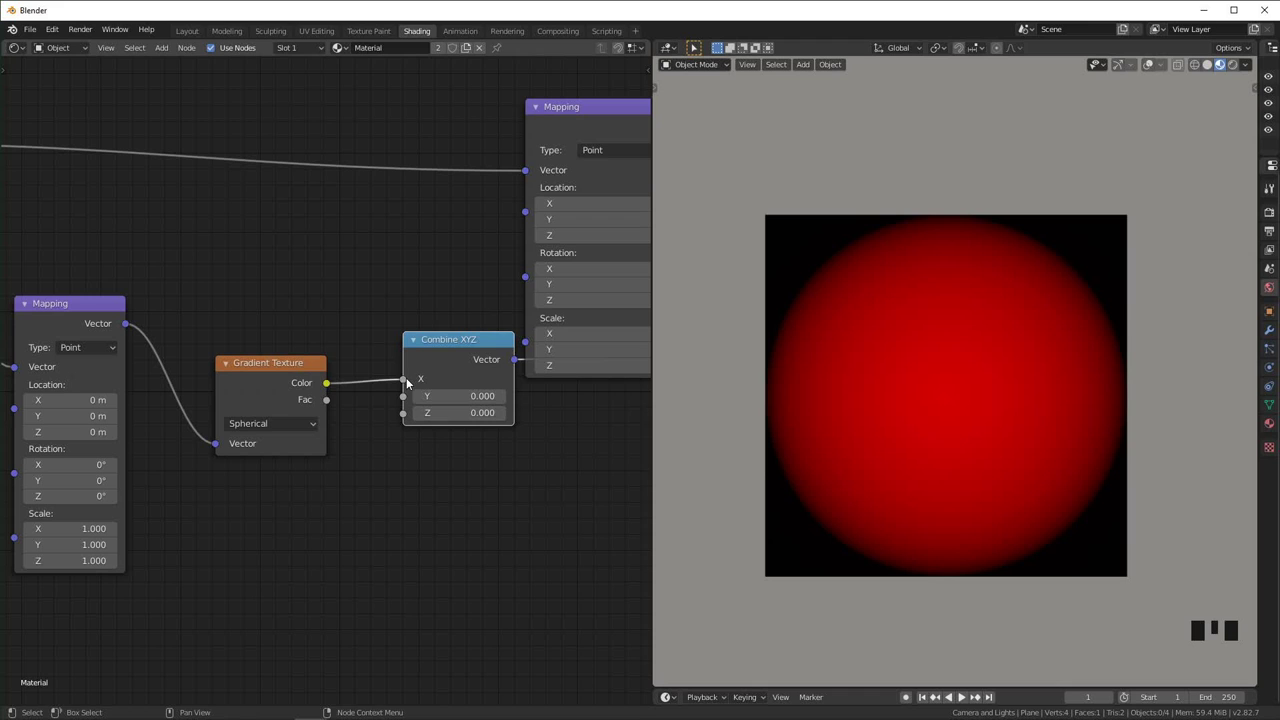
pyautogui.moveTo(403, 380); pyautogui.dragTo(403, 413)
# Connect the Combine XYZ vector to the Rotation input of the radial gradient's Mapping node and preview the Principled BSDF again
pyautogui.scroll(-3, 360, 467)
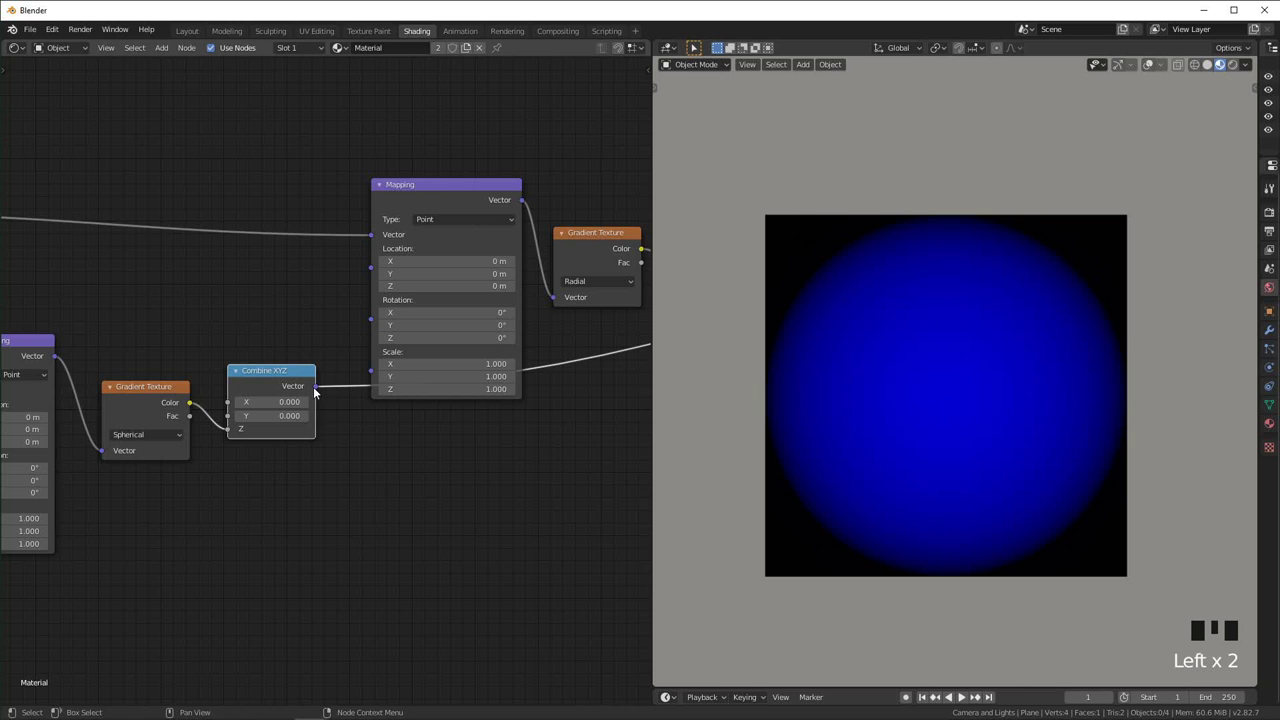
pyautogui.moveTo(316, 386); pyautogui.dragTo(371, 319)
pyautogui.moveTo(457, 437); pyautogui.dragTo(286, 449, button='middle')
pyautogui.moveTo(600, 320); pyautogui.dragTo(315, 377, button='middle')
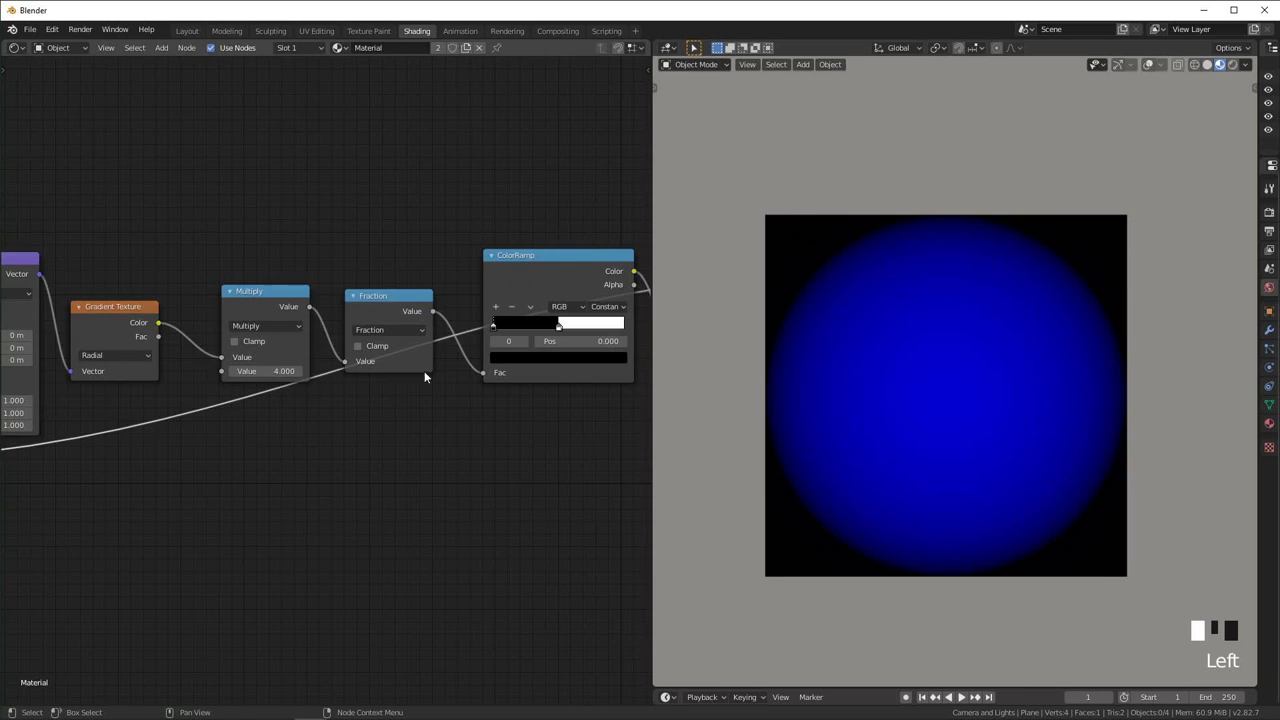
pyautogui.scroll(-7, 363, 414)
pyautogui.moveTo(424, 371); pyautogui.dragTo(306, 401, button='middle')
pyautogui.keyDown('ctrl'); pyautogui.keyDown('shift'); pyautogui.click(494, 343); pyautogui.keyUp('shift'); pyautogui.keyUp('ctrl')
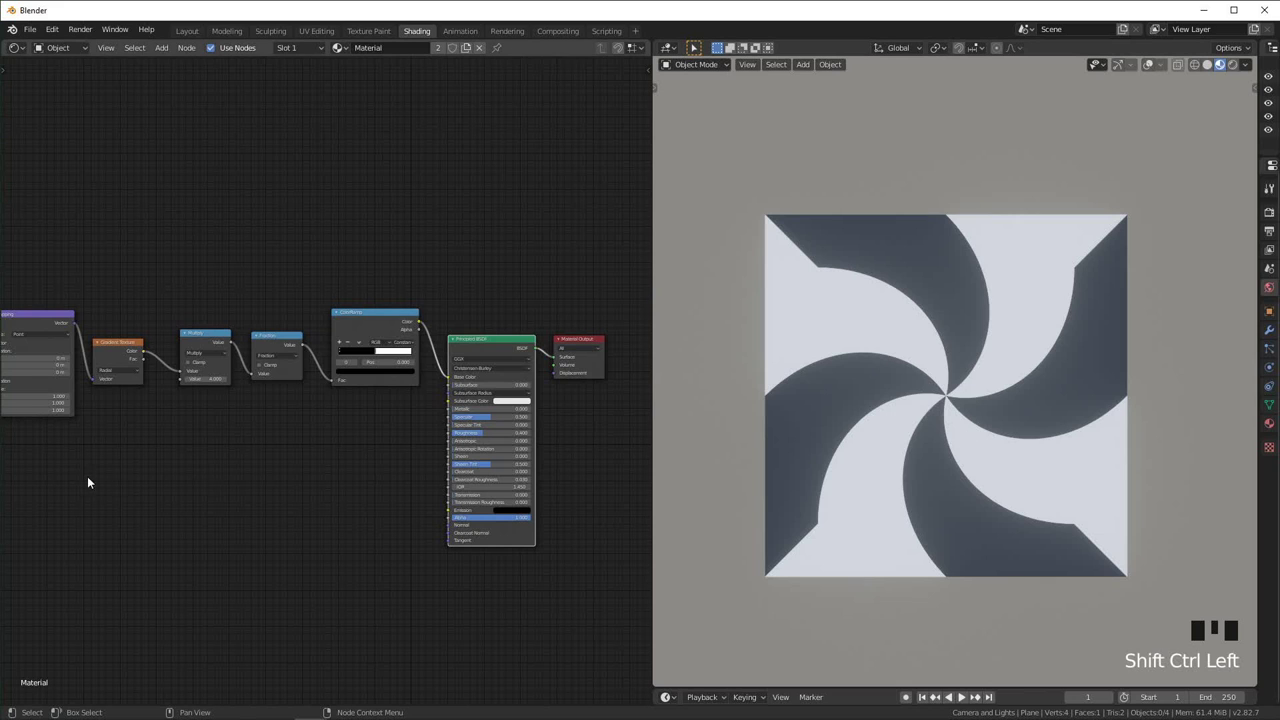
# Disconnect the Combine XYZ vector from the Mapping node's Rotation input, and reconnect it
pyautogui.moveTo(89, 483); pyautogui.dragTo(546, 420, button='middle')
pyautogui.scroll(3, 546, 420)
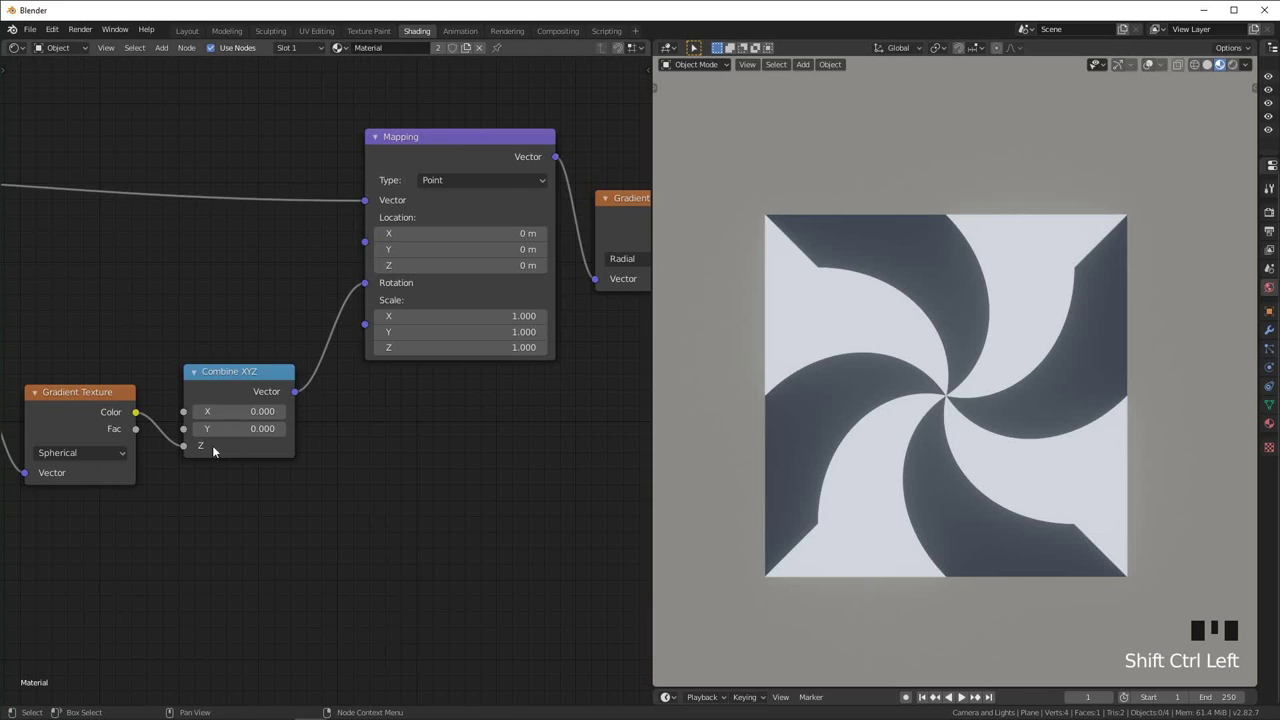
pyautogui.moveTo(367, 283); pyautogui.dragTo(343, 393)
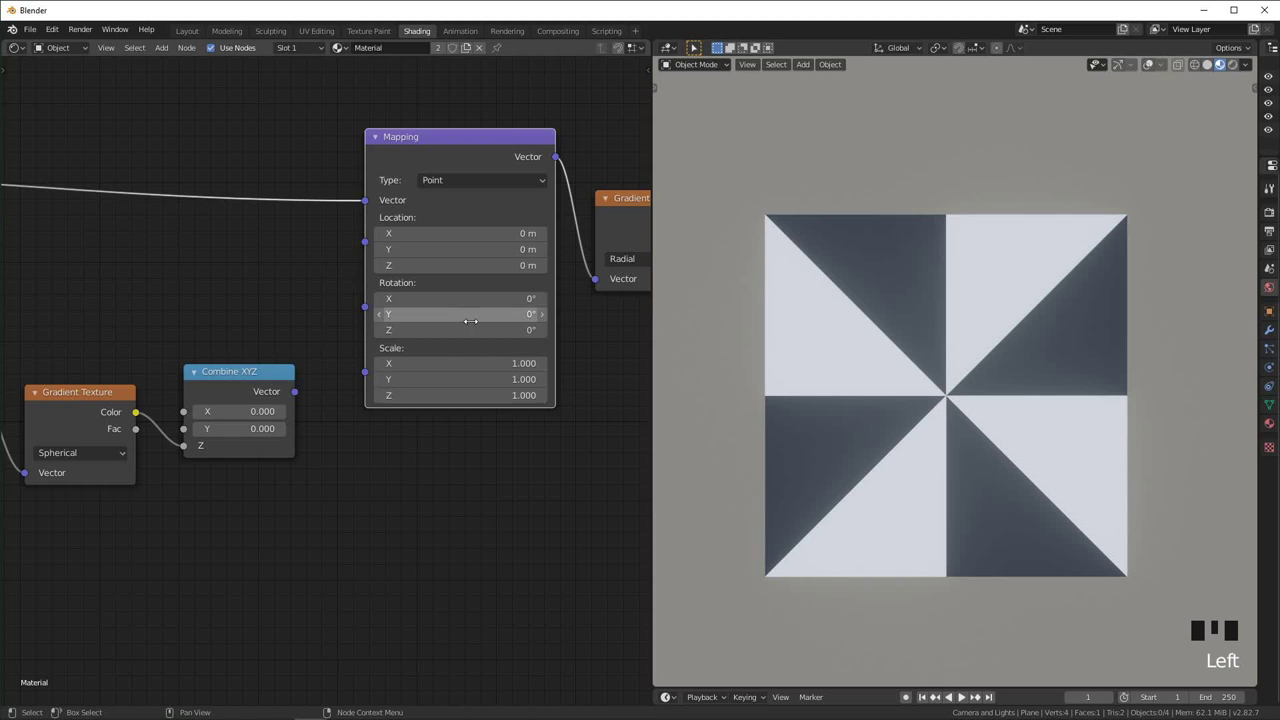
pyautogui.moveTo(442, 350); pyautogui.dragTo(337, 369, button='middle')
pyautogui.moveTo(345, 349); pyautogui.dragTo(455, 349)
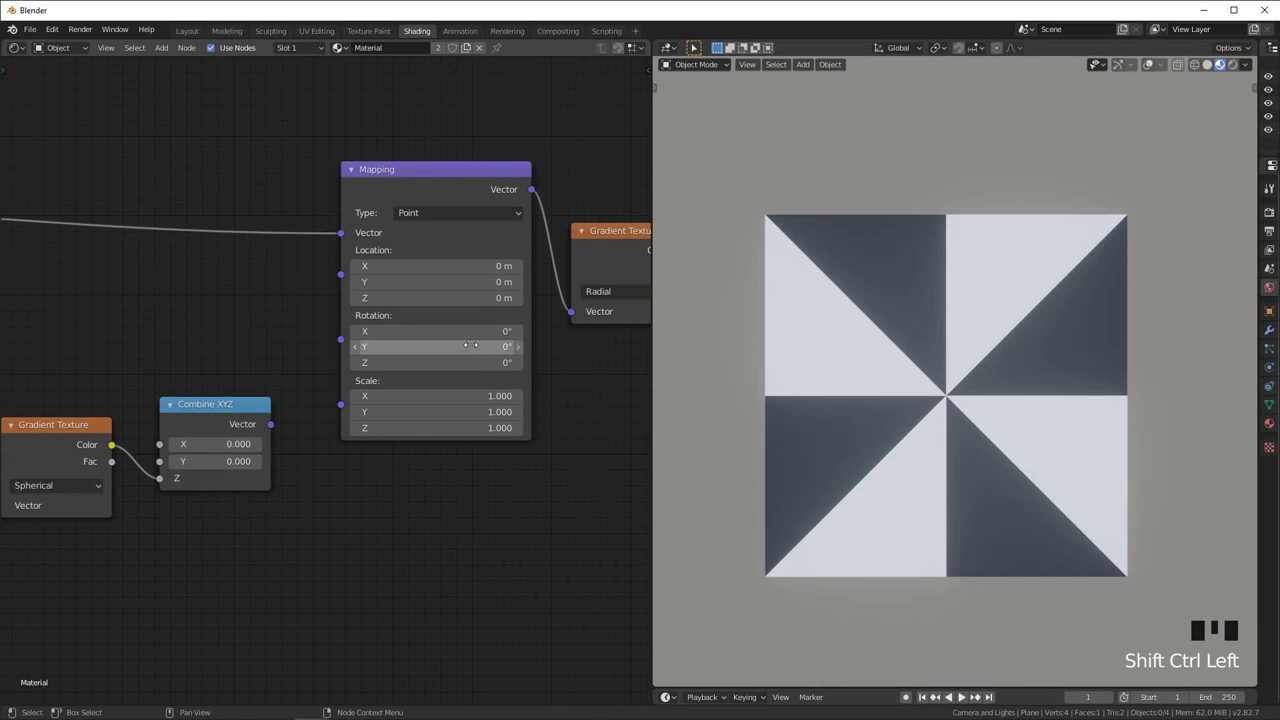
pyautogui.moveTo(470, 345)
pyautogui.keyDown('ctrl'); pyautogui.keyDown('shift'); pyautogui.mouseDown()
pyautogui.moveTo(510, 345)
pyautogui.moveTo(440, 346)
pyautogui.moveTo(405, 331)
pyautogui.moveTo(440, 331)
pyautogui.mouseUp(); pyautogui.keyUp('shift'); pyautogui.keyUp('ctrl')
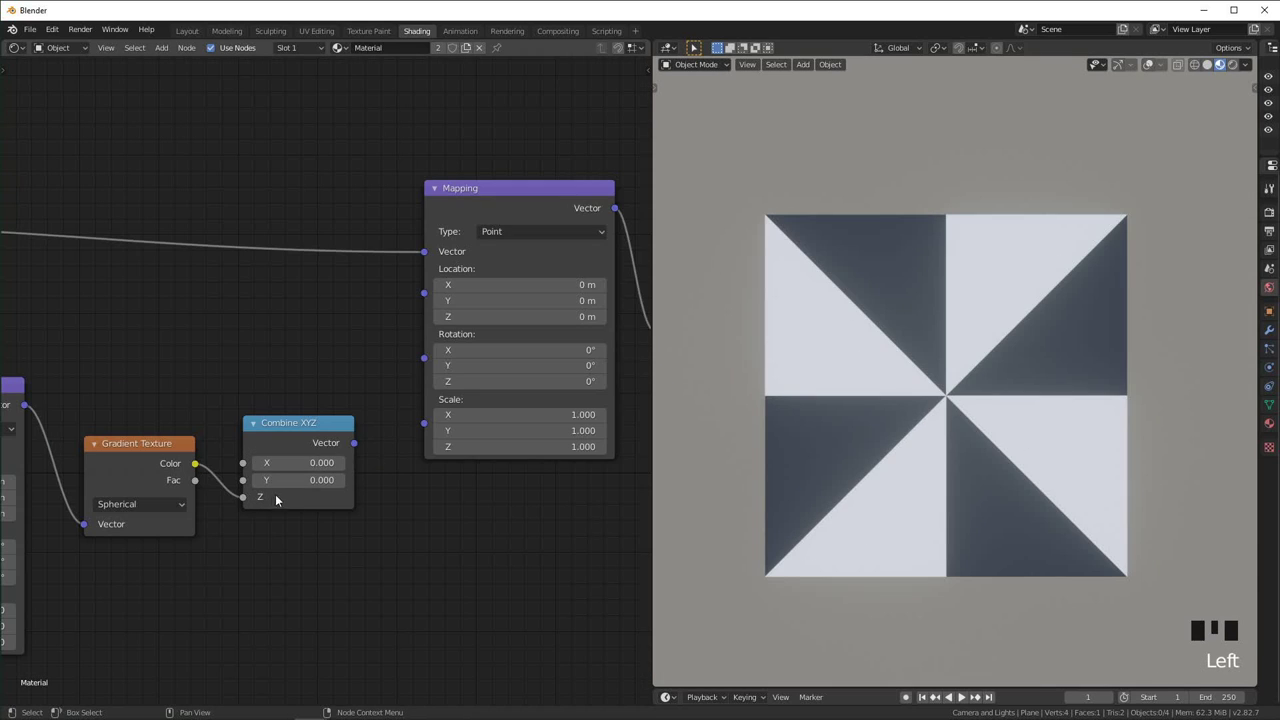
pyautogui.moveTo(355, 442); pyautogui.dragTo(425, 357)
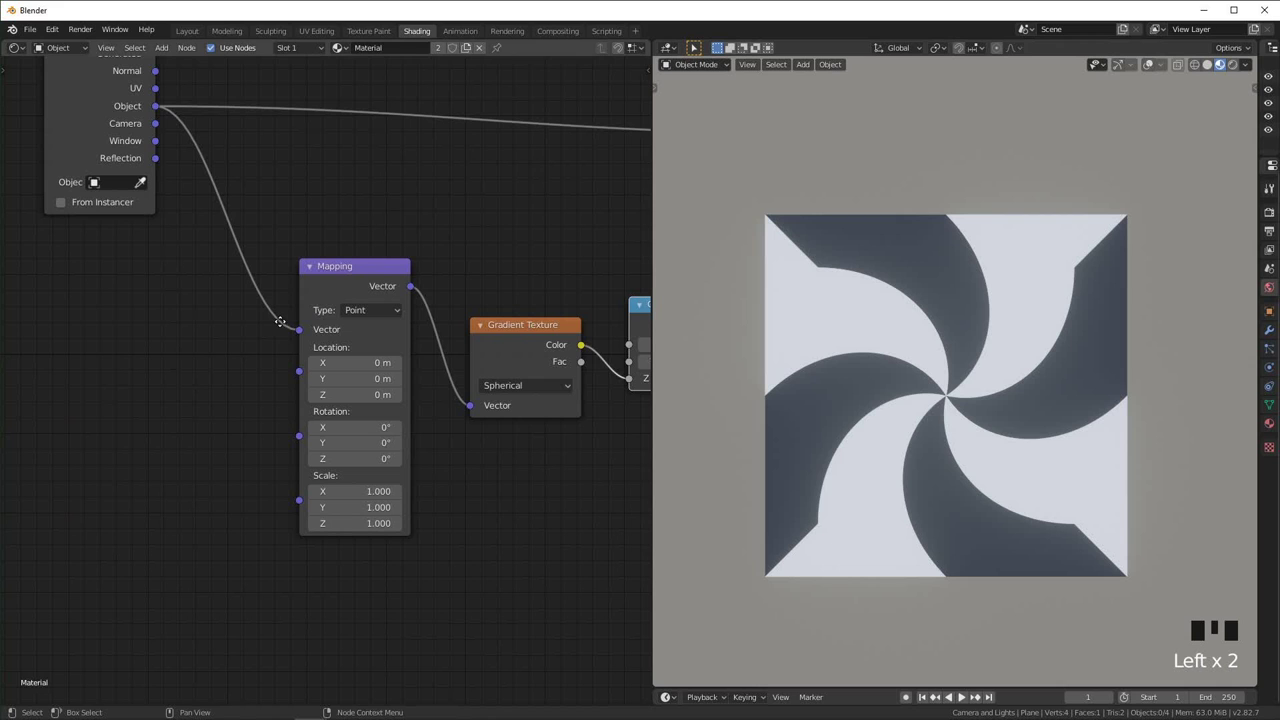
# Set the X, Y and Z scale of the spherical gradient's Mapping node to 0.660
pyautogui.keyDown('ctrl'); pyautogui.keyDown('shift'); pyautogui.click(363, 491); pyautogui.keyUp('shift'); pyautogui.keyUp('ctrl')
pyautogui.click(372, 507)
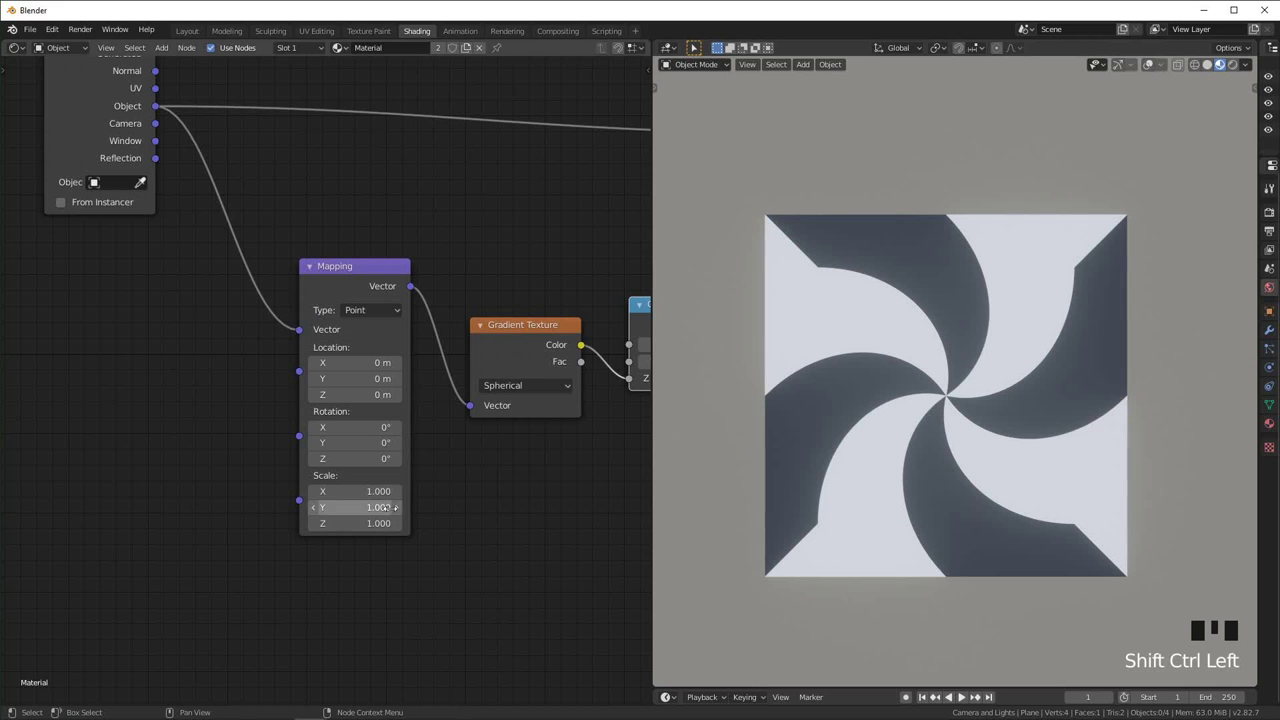
pyautogui.moveTo(355, 491); pyautogui.dragTo(321, 523)
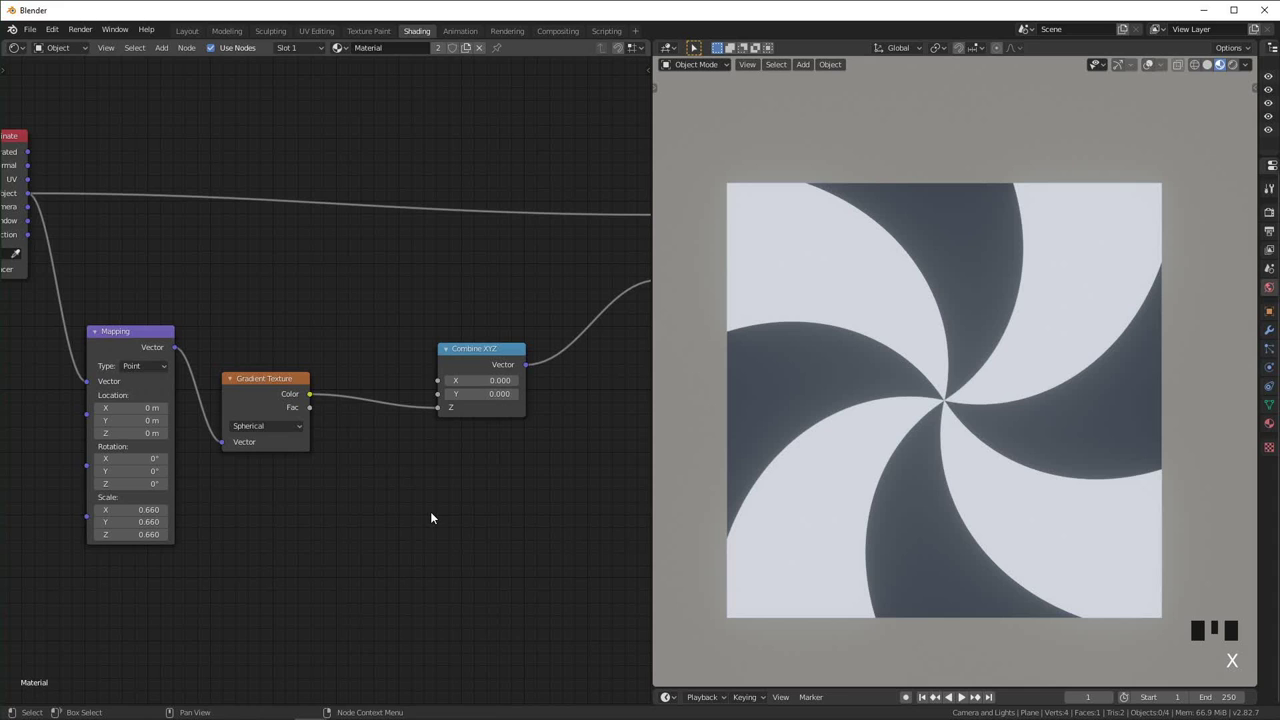
# Insert a Math node set to Multiply between the spherical Gradient Texture and the Combine XYZ node
pyautogui.hotkey('shift', 'a')
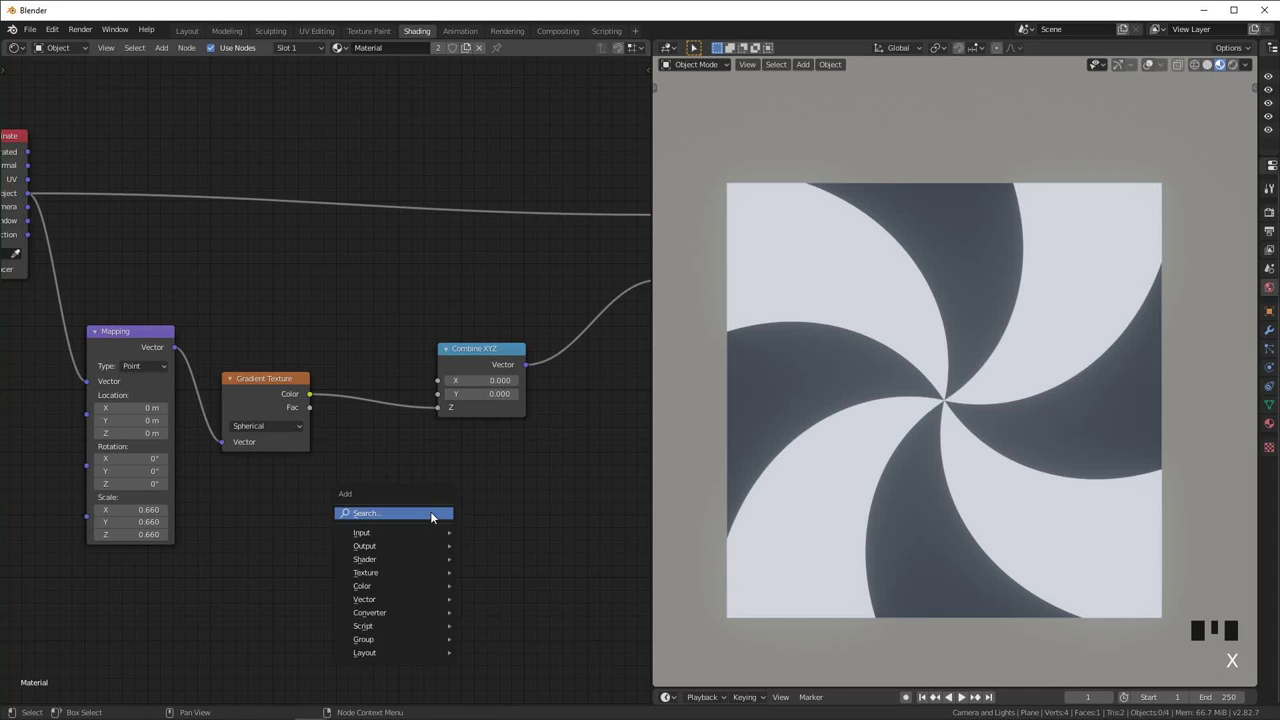
pyautogui.click(430, 511)
pyautogui.write('math')
pyautogui.press('Return')
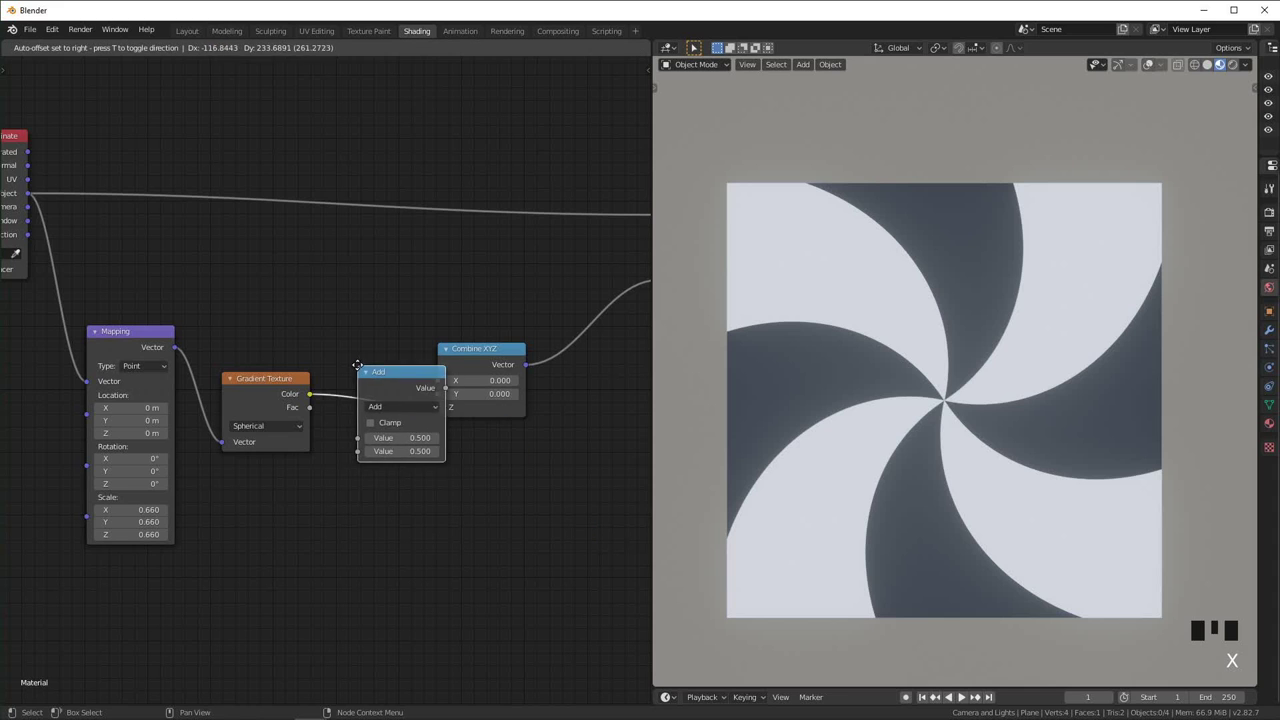
pyautogui.click(340, 355)
pyautogui.click(394, 393)
pyautogui.click(388, 467)
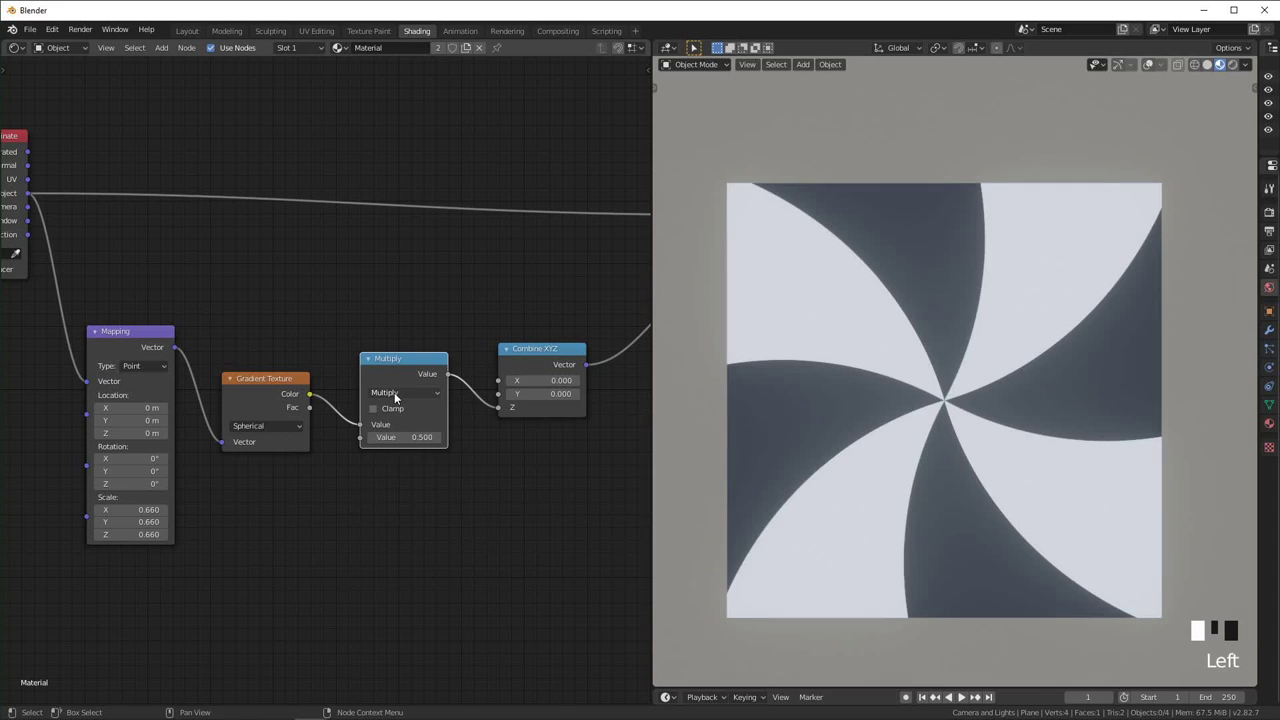
# Set the value of the Multiply node after the spherical gradient to 0
pyautogui.scroll(2, 420, 488)
pyautogui.scroll(1, 421, 485)
pyautogui.moveTo(448, 451)
pyautogui.mouseDown()
pyautogui.moveTo(590, 451)
pyautogui.moveTo(434, 453)
pyautogui.mouseUp()
pyautogui.click(434, 456)
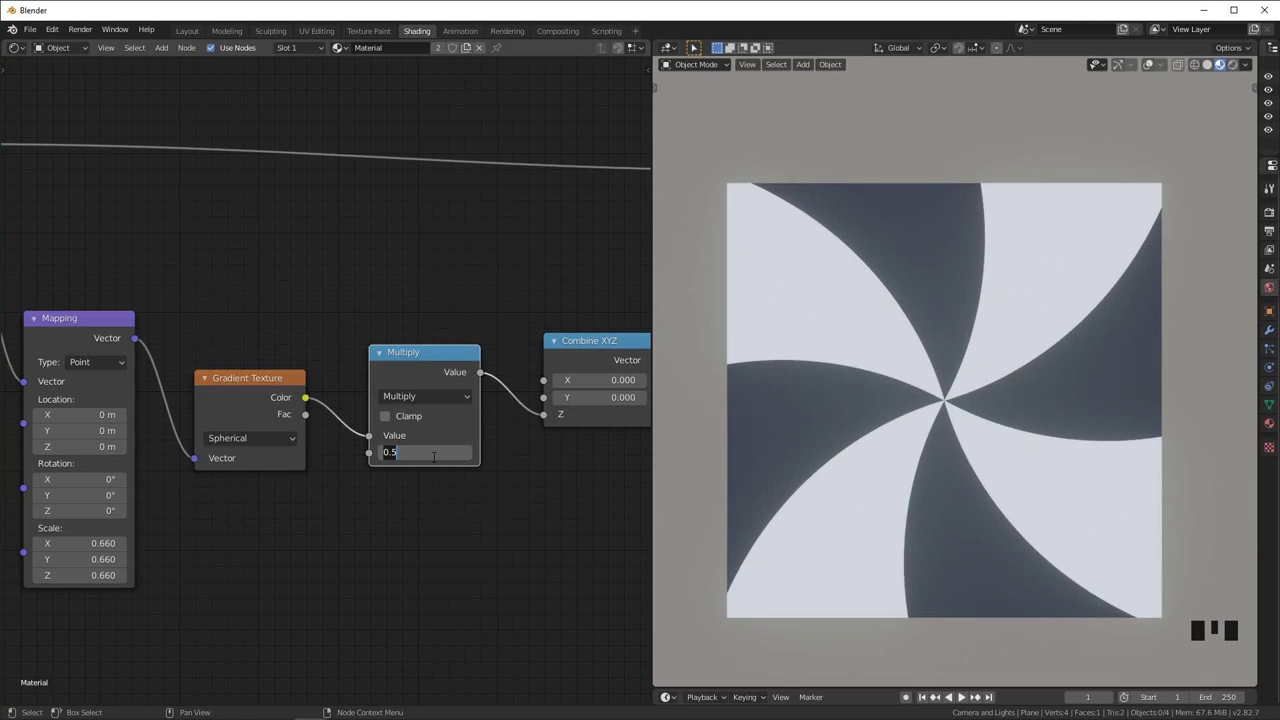
pyautogui.press('Return')
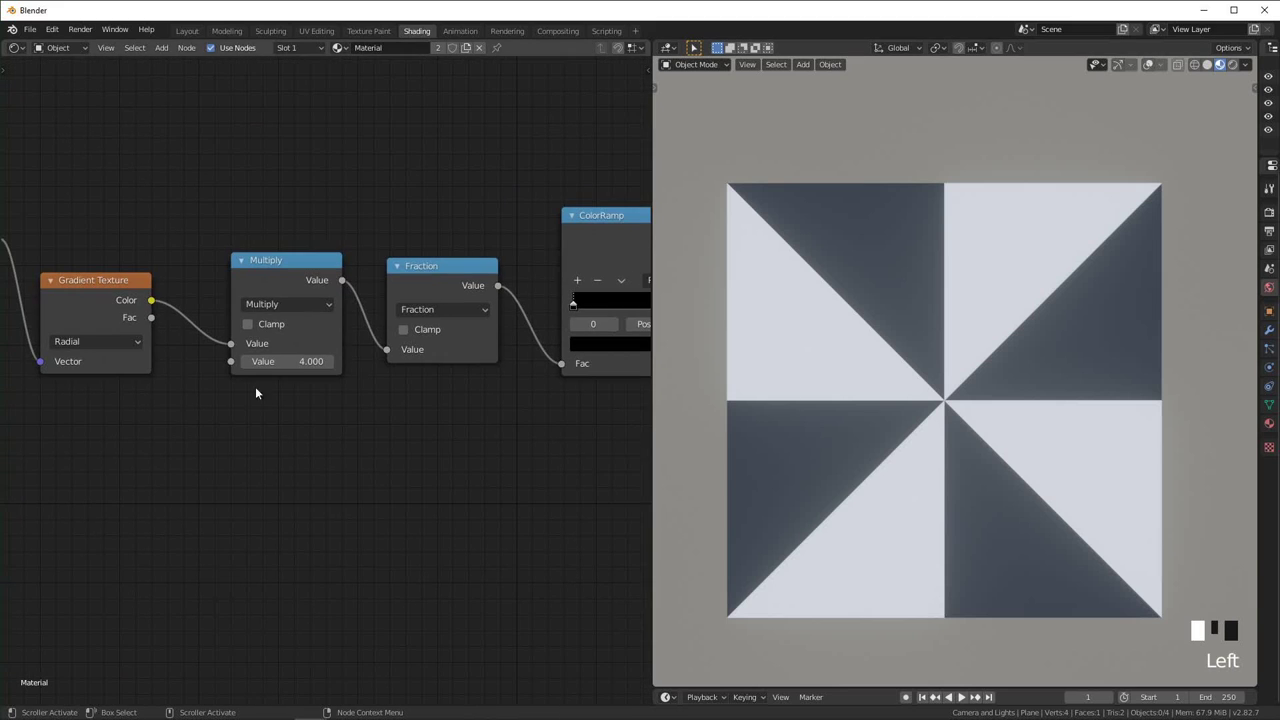
# Set the value of the Multiply node after the radial gradient to 1
pyautogui.moveTo(256, 393); pyautogui.dragTo(280, 415, button='middle')
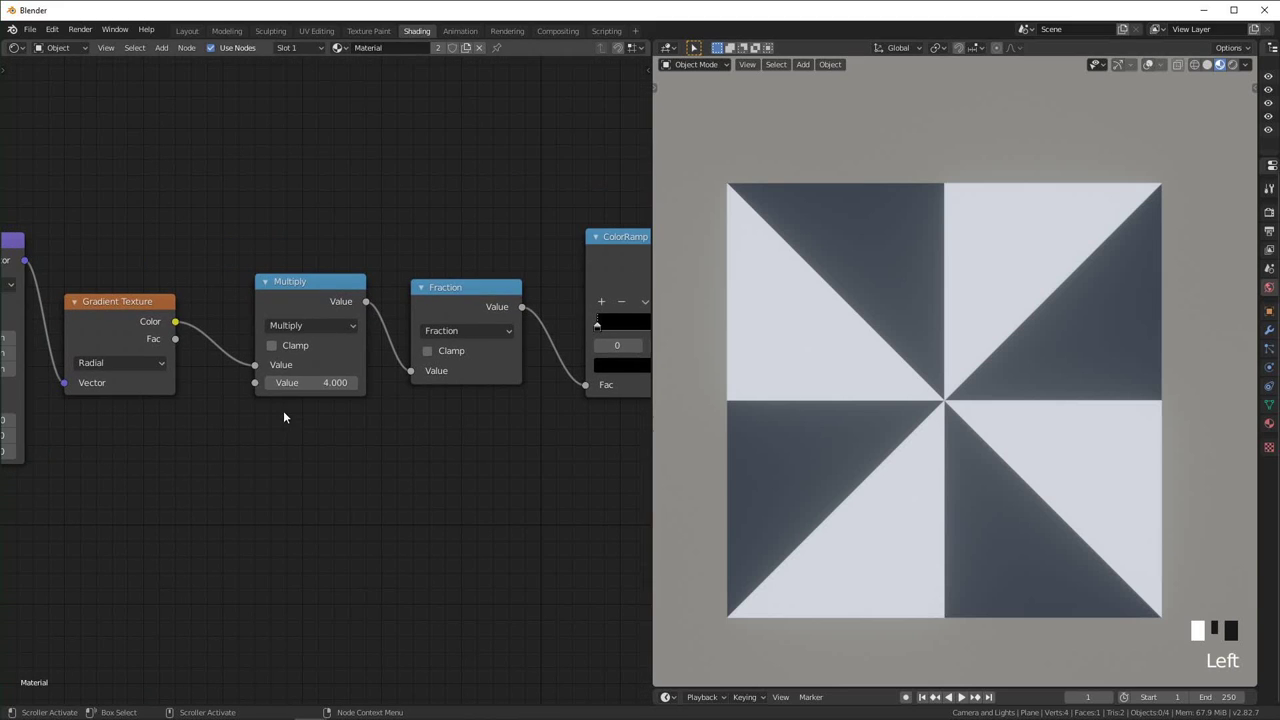
pyautogui.click(332, 383)
pyautogui.write('1')
pyautogui.press('Return')
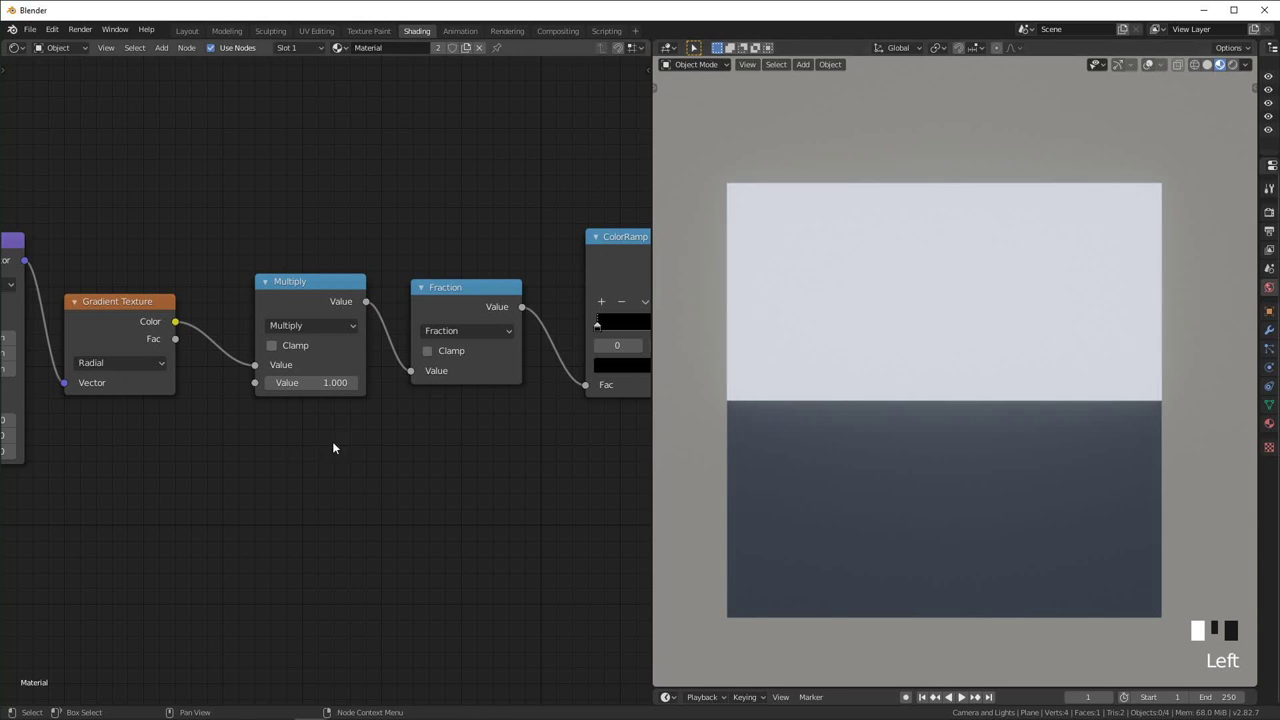
# Raise the value of the Multiply node after the spherical gradient to 43.3
pyautogui.moveTo(278, 455); pyautogui.dragTo(529, 330, button='middle')
pyautogui.moveTo(314, 486); pyautogui.dragTo(378, 465, button='middle')
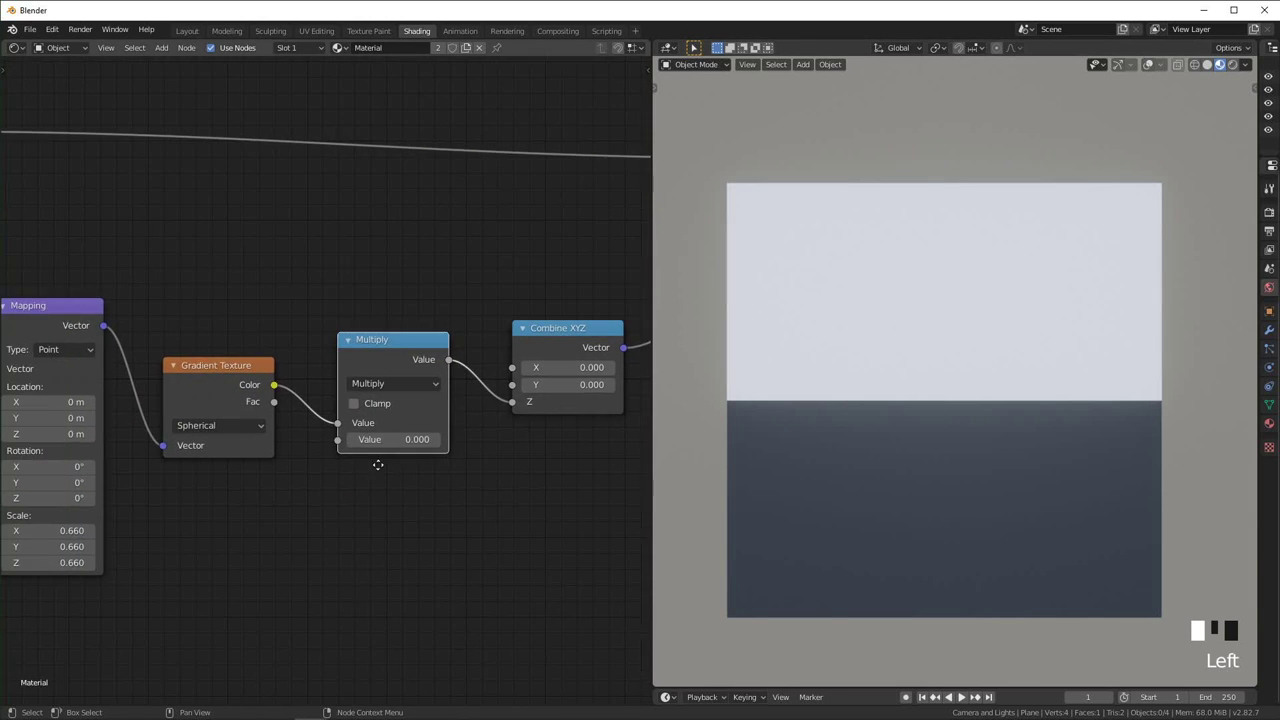
pyautogui.moveTo(399, 440); pyautogui.dragTo(695, 440)
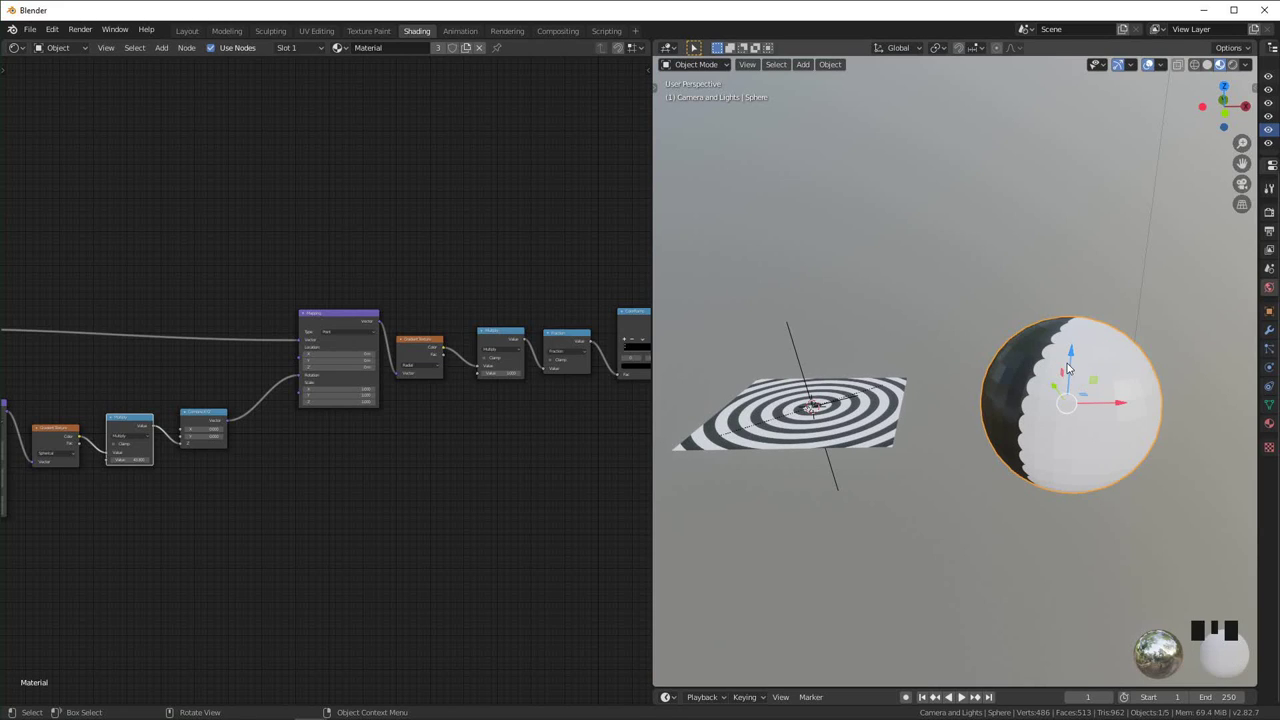
# Set the Z scale of the spherical gradient's Mapping node to 0 and check the pattern on the sphere from above
pyautogui.moveTo(400, 431); pyautogui.dragTo(748, 382, button='middle')
pyautogui.scroll(10, 232, 500)
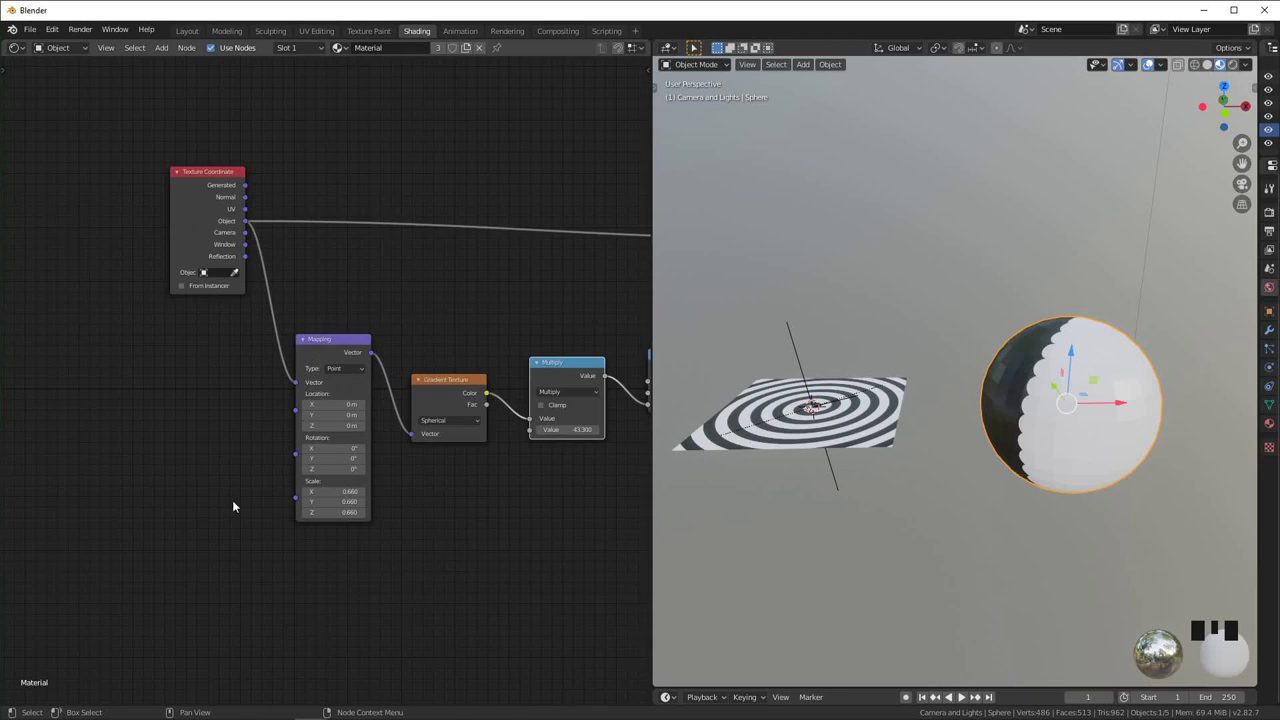
pyautogui.moveTo(362, 501); pyautogui.dragTo(261, 465, button='middle')
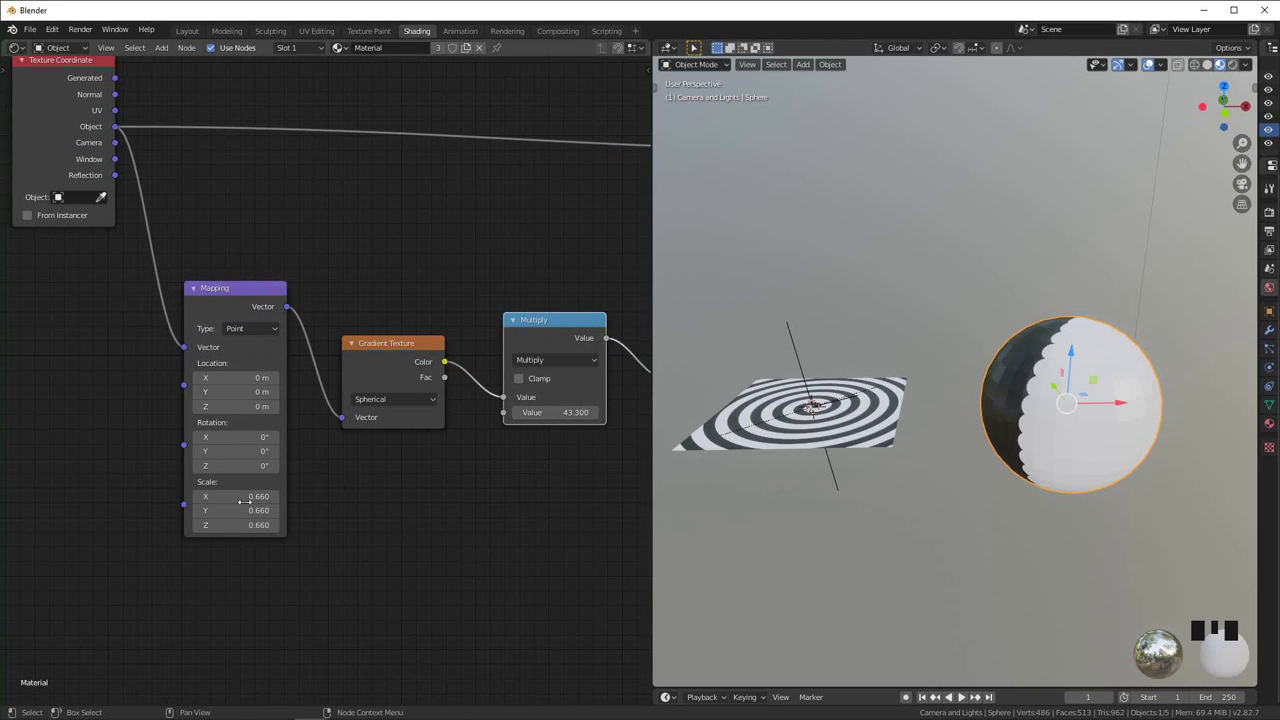
pyautogui.write('0')
pyautogui.click(251, 539)
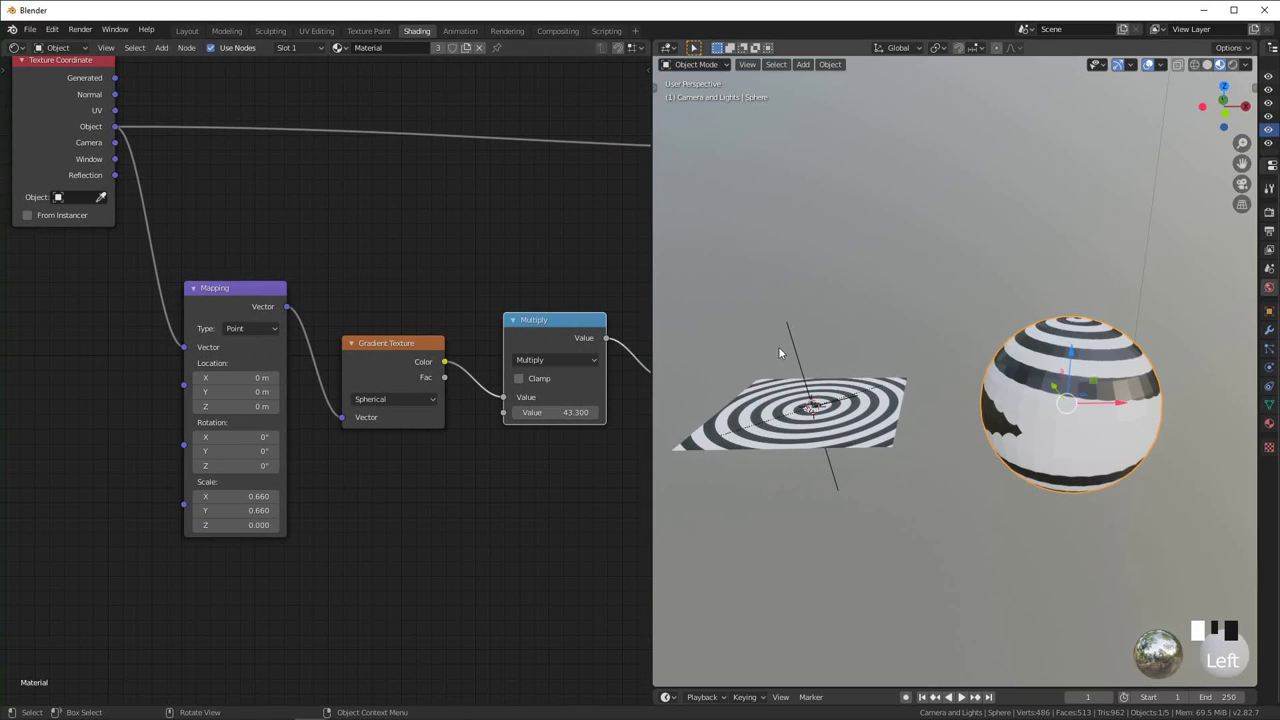
pyautogui.moveTo(780, 352); pyautogui.dragTo(985, 440, button='middle')
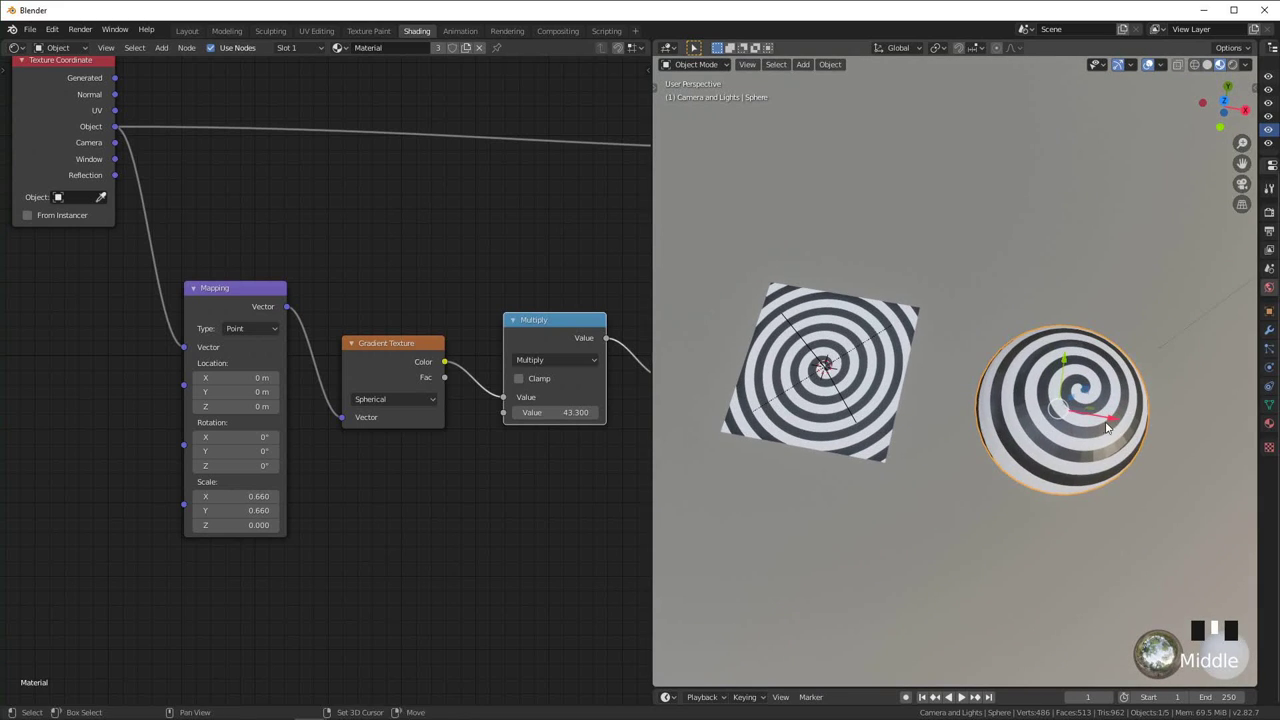
pyautogui.keyDown('shift'); pyautogui.moveTo(1107, 428); pyautogui.dragTo(1023, 423, button='middle'); pyautogui.keyUp('shift')
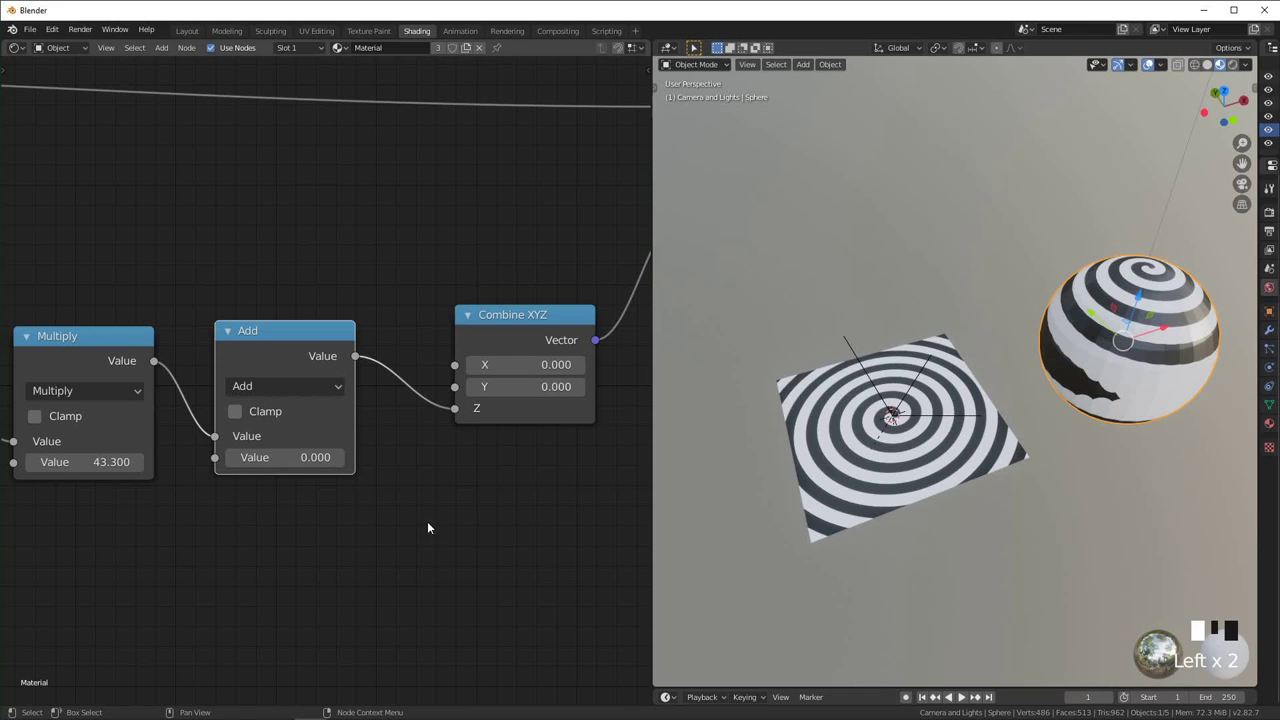
# Drive the Add node's second value with the current frame number and play the animation to rotate the spiral
pyautogui.moveTo(427, 527); pyautogui.dragTo(517, 518, button='middle')
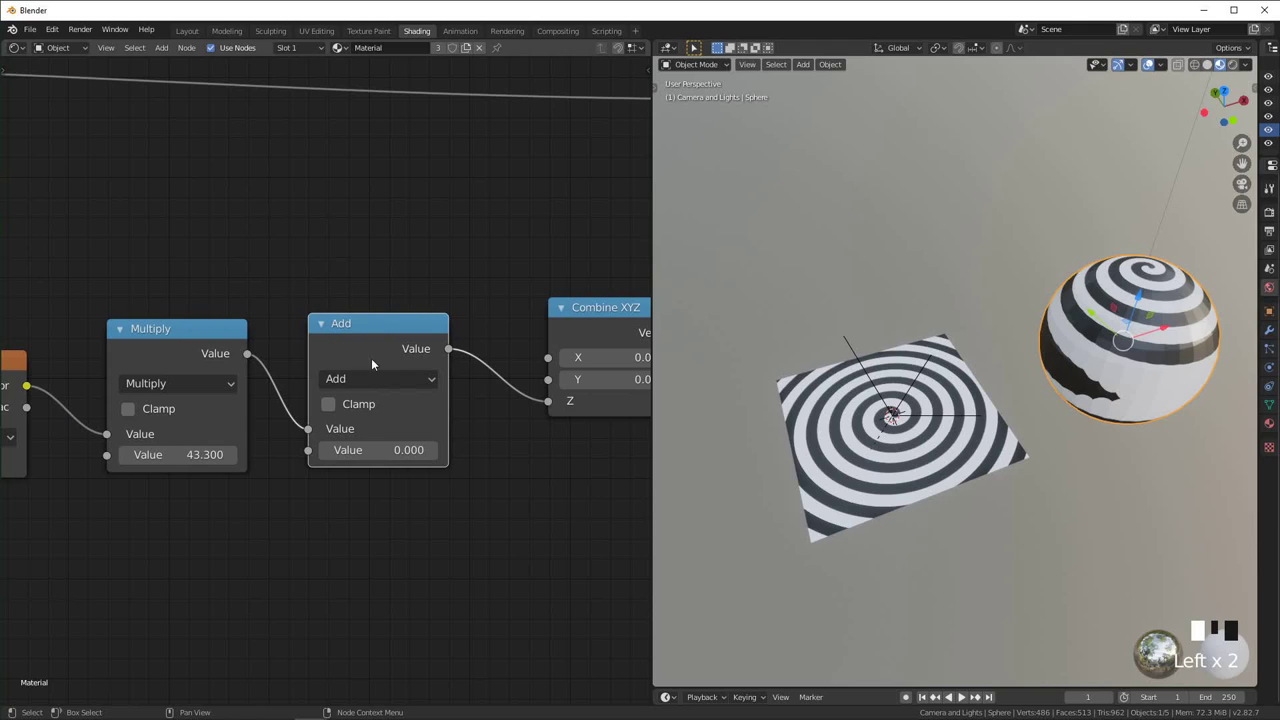
pyautogui.moveTo(378, 450); pyautogui.dragTo(408, 450)
pyautogui.click(408, 449)
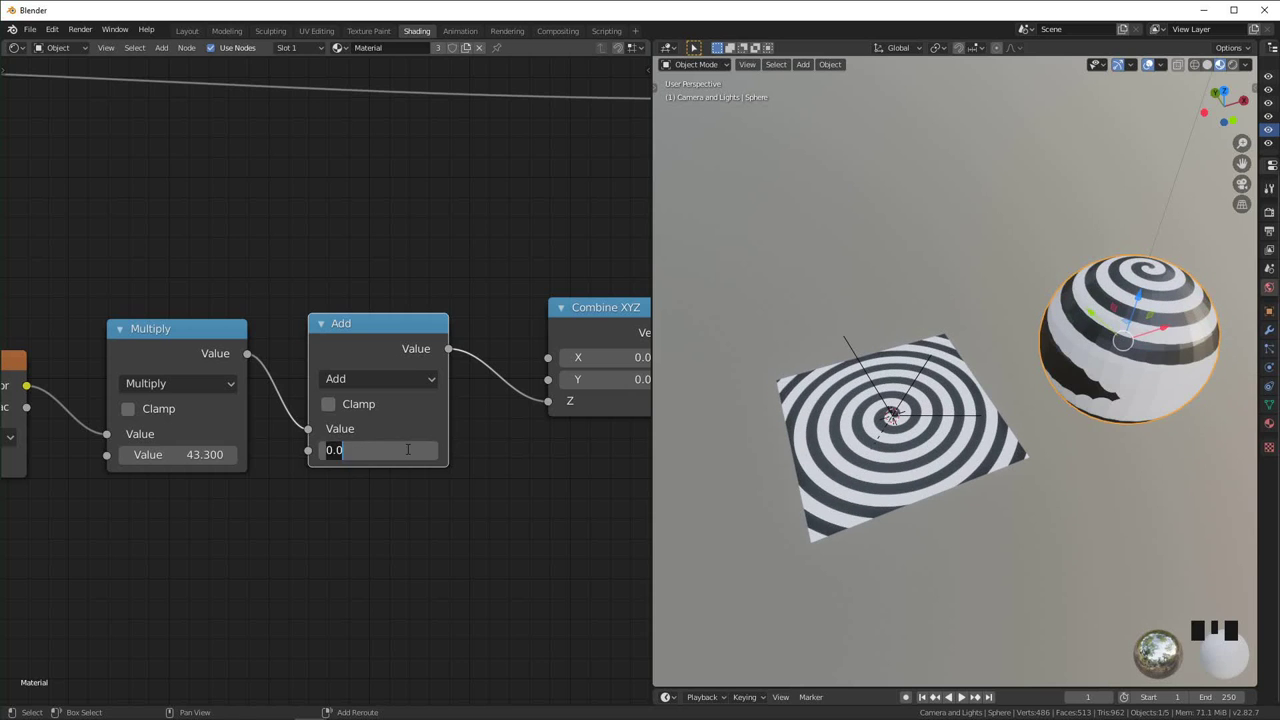
pyautogui.press('Return')
pyautogui.press('space')
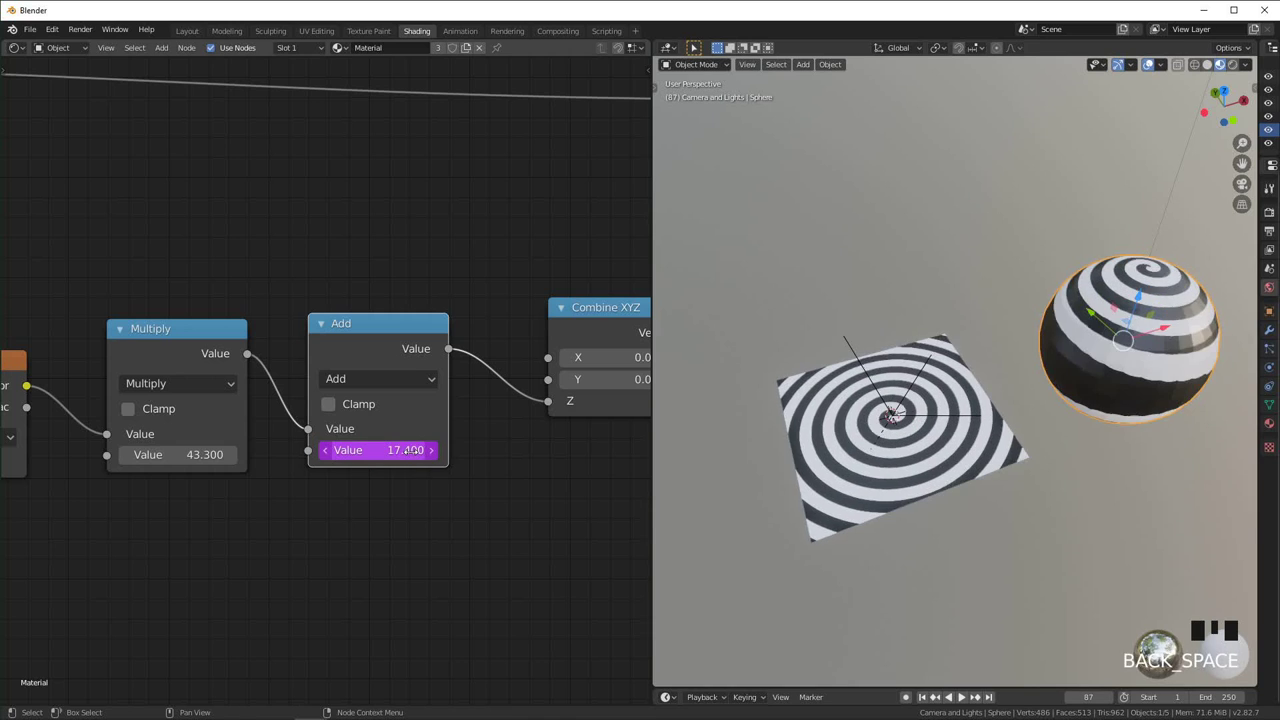
pyautogui.press('KP_0')
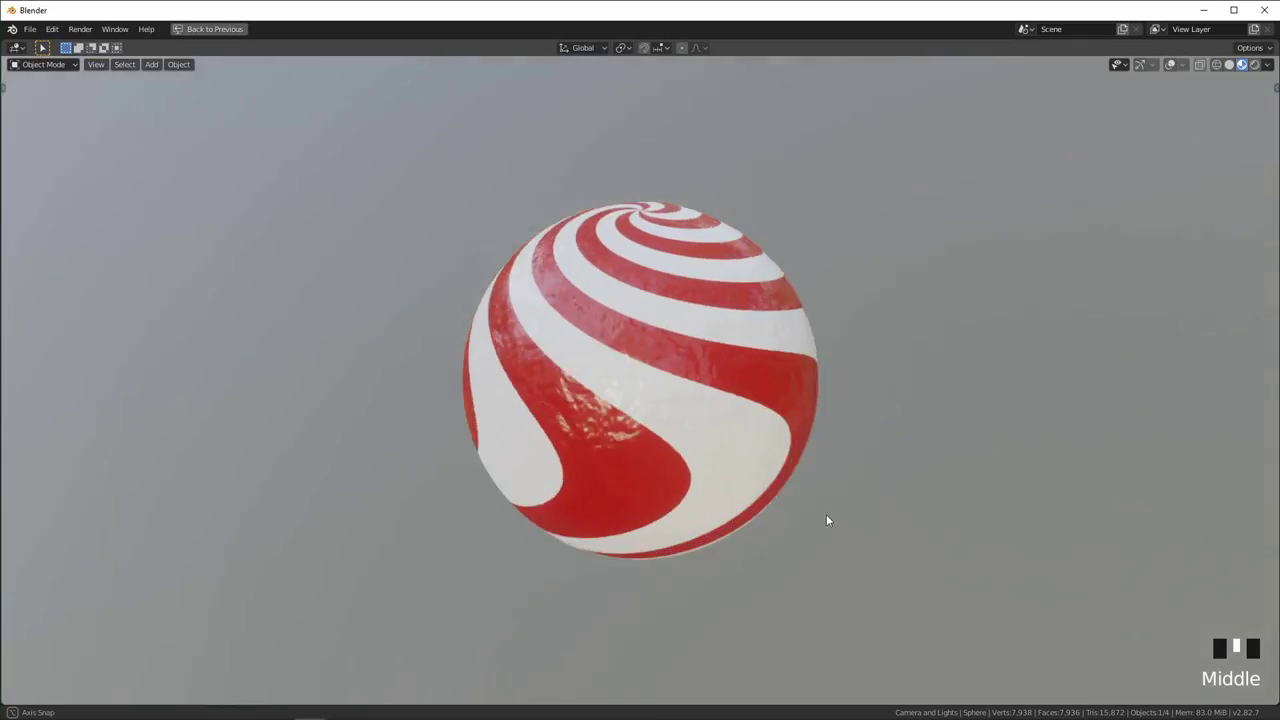
# Adjust the Multiply node's value to change the twist of the animated five-colour spiral on the plane
pyautogui.moveTo(826, 514); pyautogui.dragTo(517, 391, button='middle')
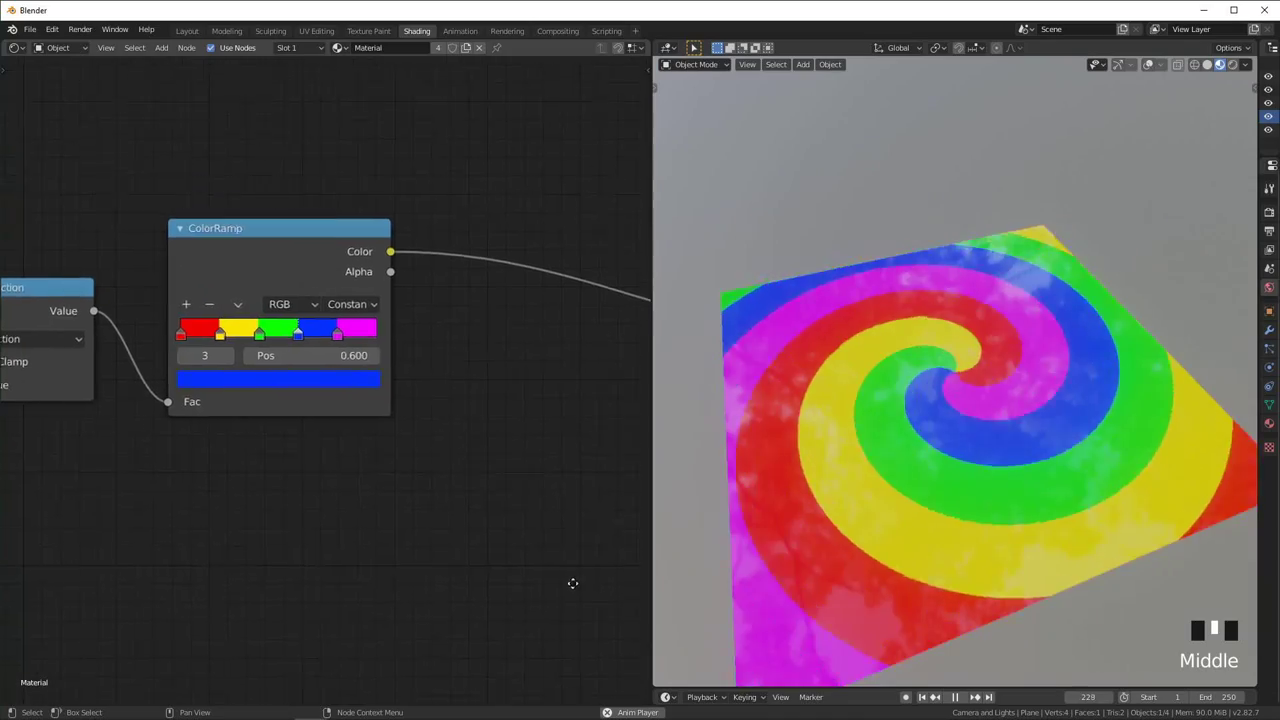
pyautogui.moveTo(571, 583); pyautogui.dragTo(590, 603, button='middle')
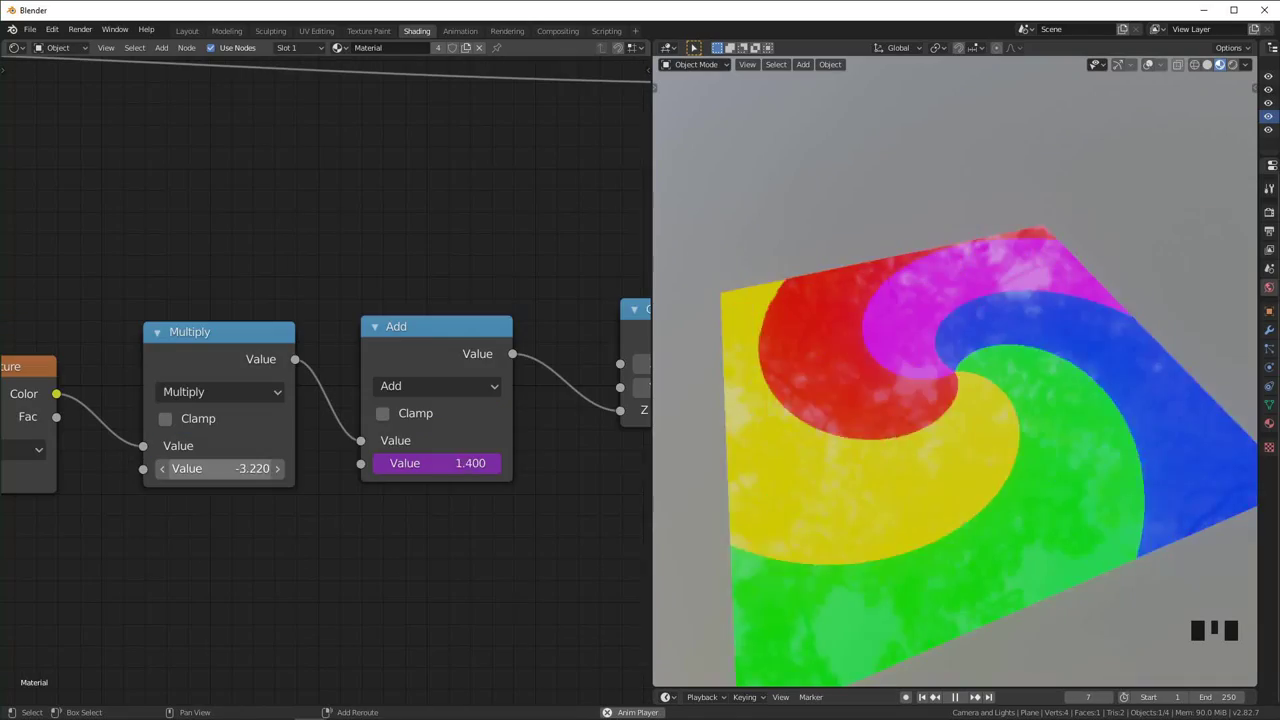
pyautogui.moveTo(436, 463); pyautogui.dragTo(560, 463)
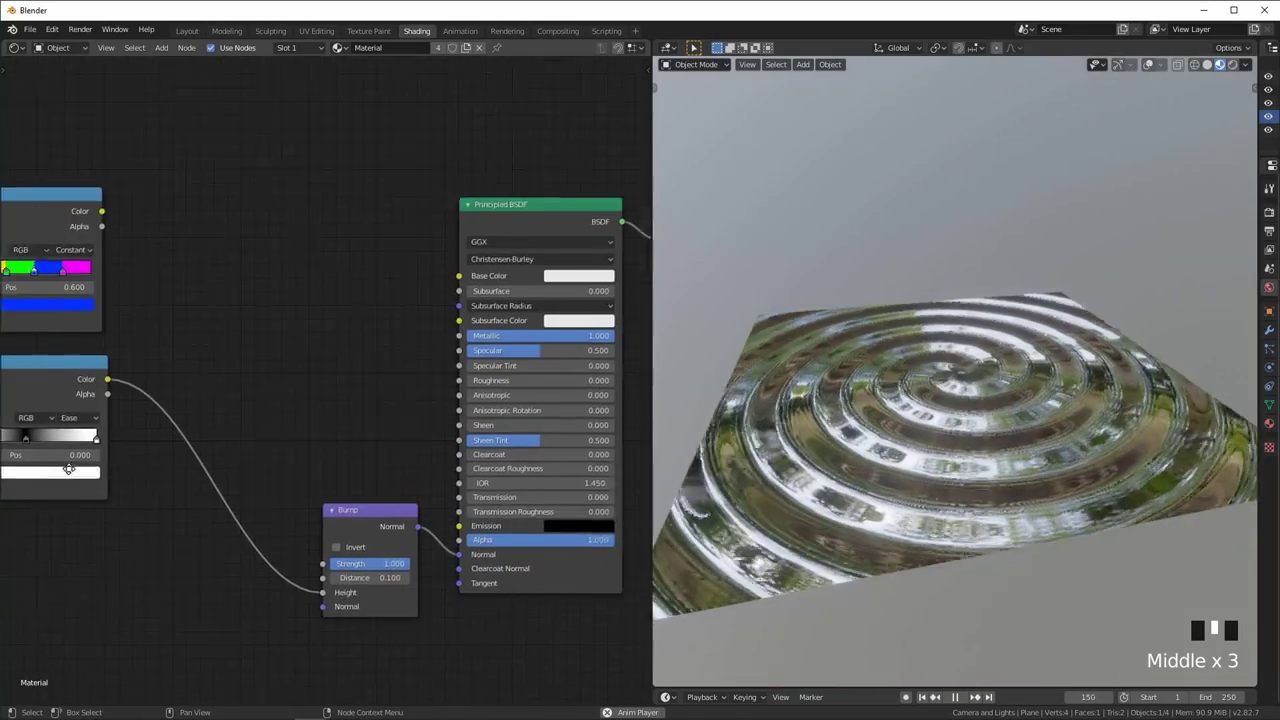
# Set the Principled BSDF's Roughness to 0.395 and connect the multicolour ColorRamp's Color output to its Base Color
pyautogui.moveTo(300, 300); pyautogui.dragTo(230, 288, button='middle')
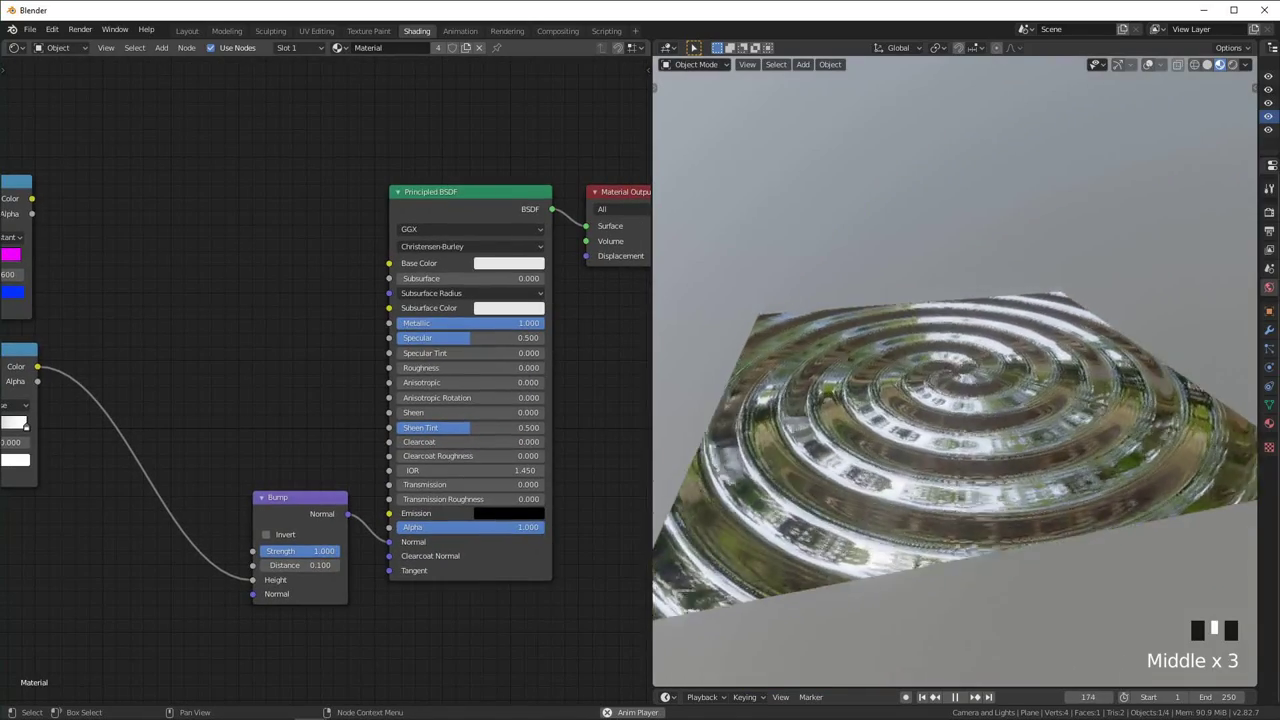
pyautogui.moveTo(430, 368); pyautogui.dragTo(442, 368)
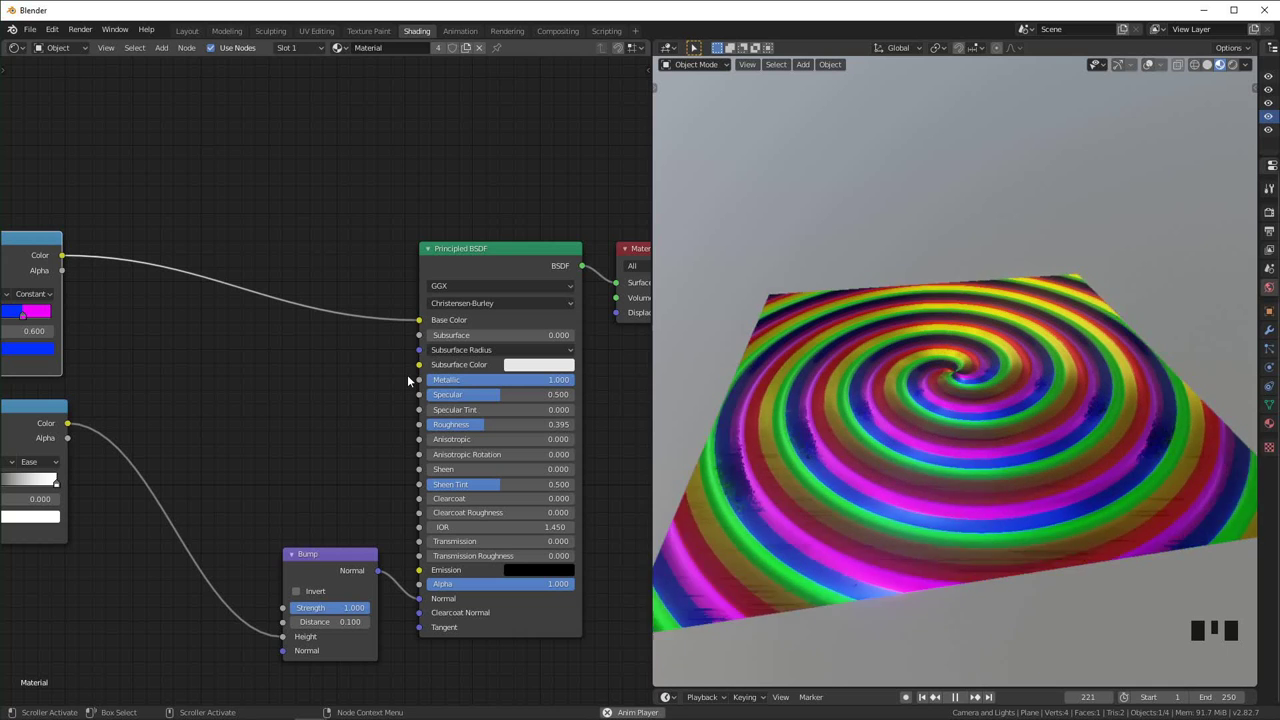